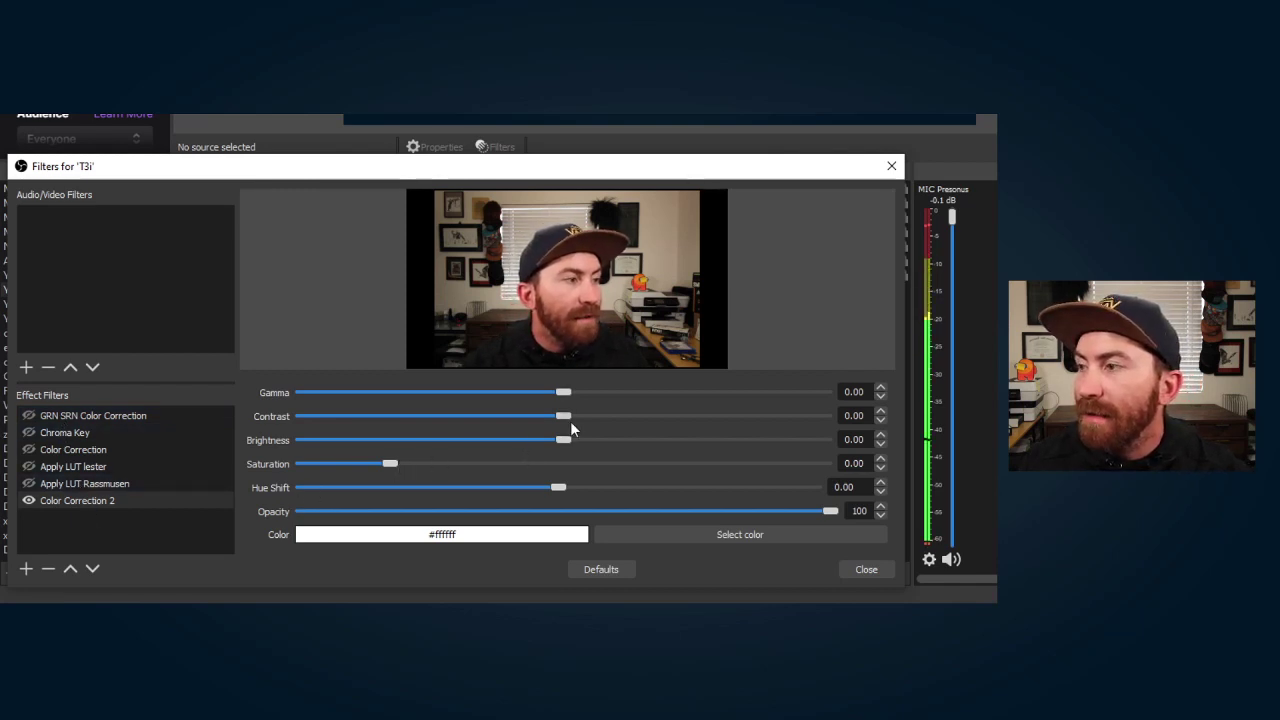
- Adjust the T3i camera's Color Correction 2 filter to contrast 0.10, brightness 0.03 and saturation -0.16
mouse_move(564, 440)
mouse_down()
mouse_move(619, 434)
mouse_move(543, 453)
mouse_move(582, 445)
mouse_move(568, 447)
mouse_move(566, 425)
mouse_move(577, 426)
mouse_up()
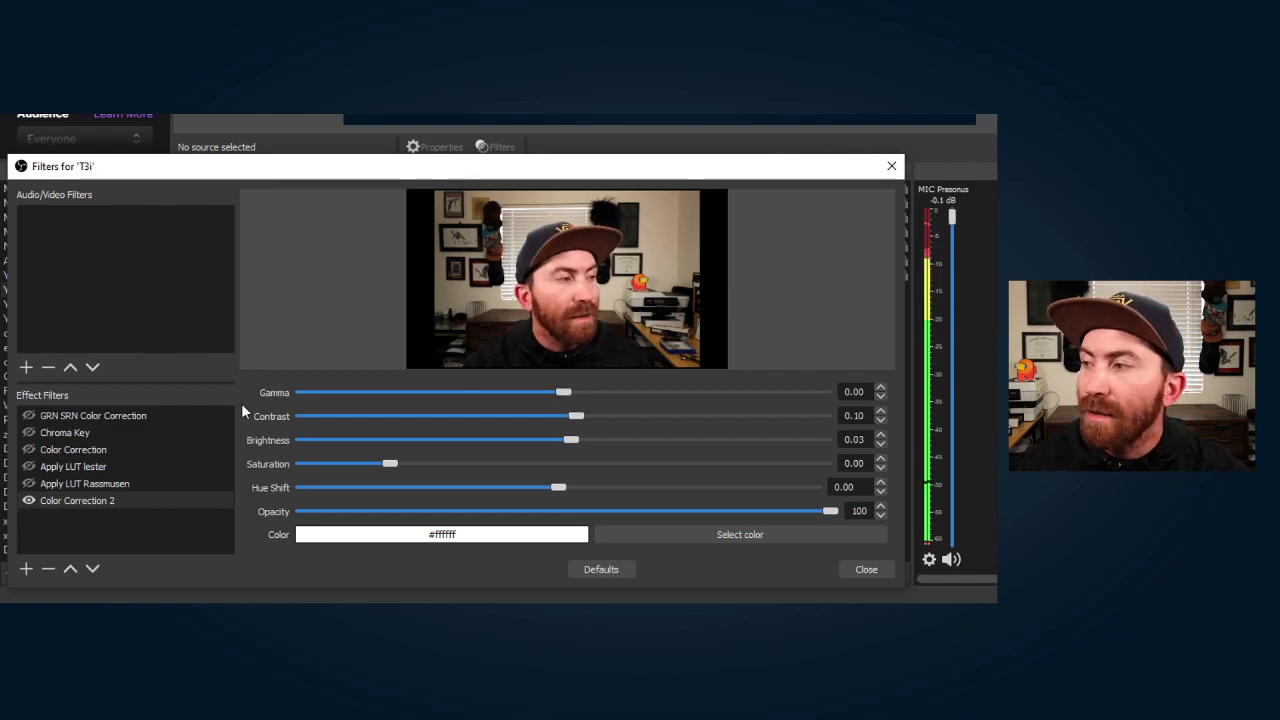
mouse_move(561, 392)
mouse_down()
mouse_move(640, 393)
mouse_move(391, 395)
mouse_move(717, 394)
mouse_move(485, 392)
mouse_move(608, 396)
mouse_move(565, 410)
mouse_up()
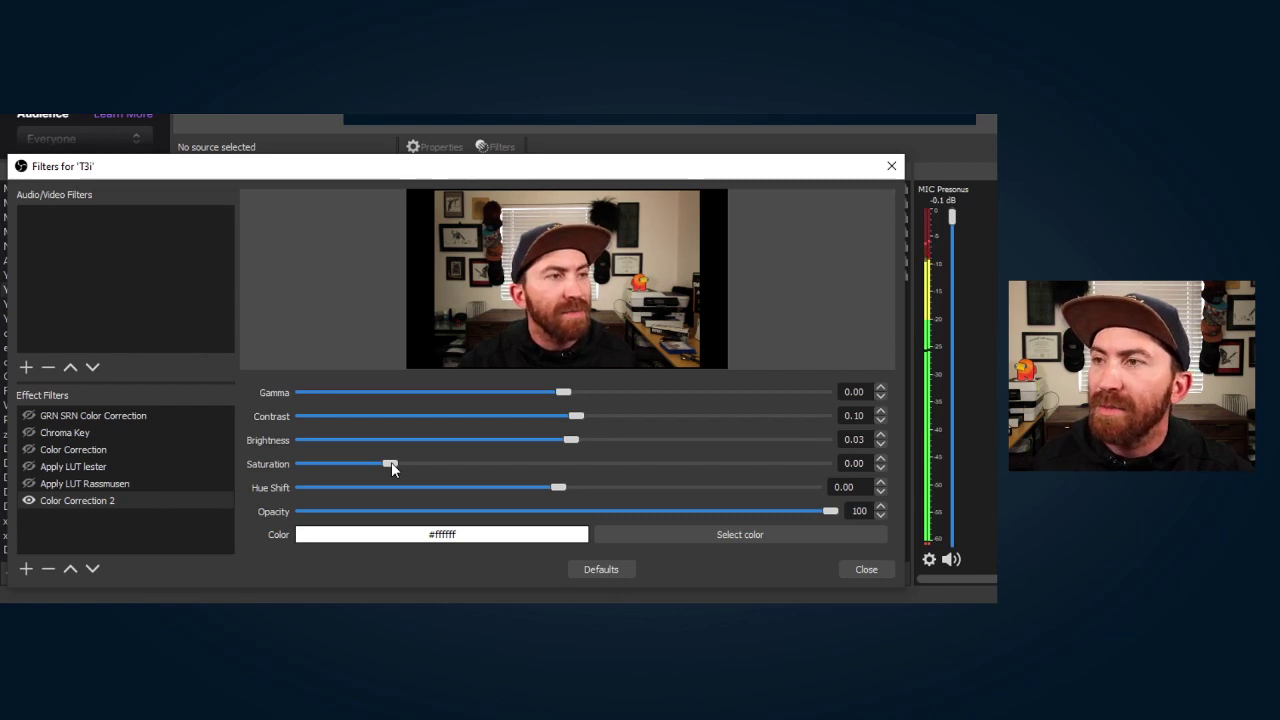
drag(391, 463, 261, 474)
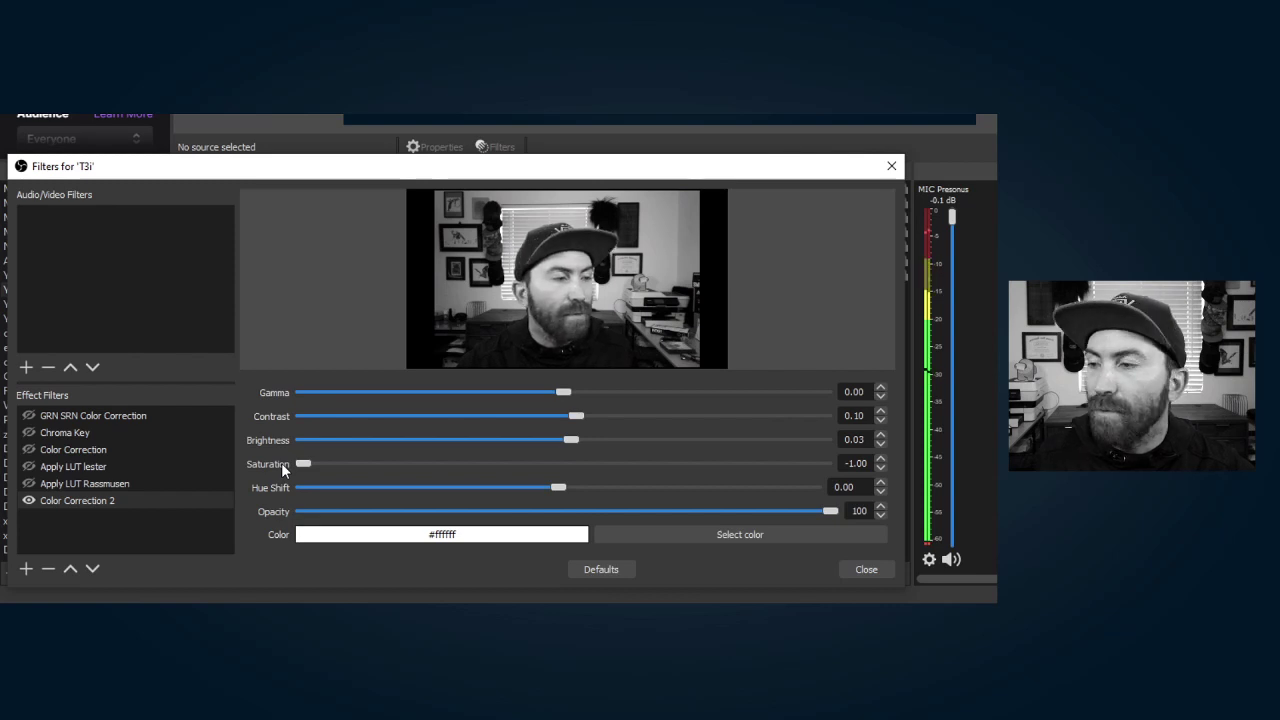
drag(312, 463, 478, 465)
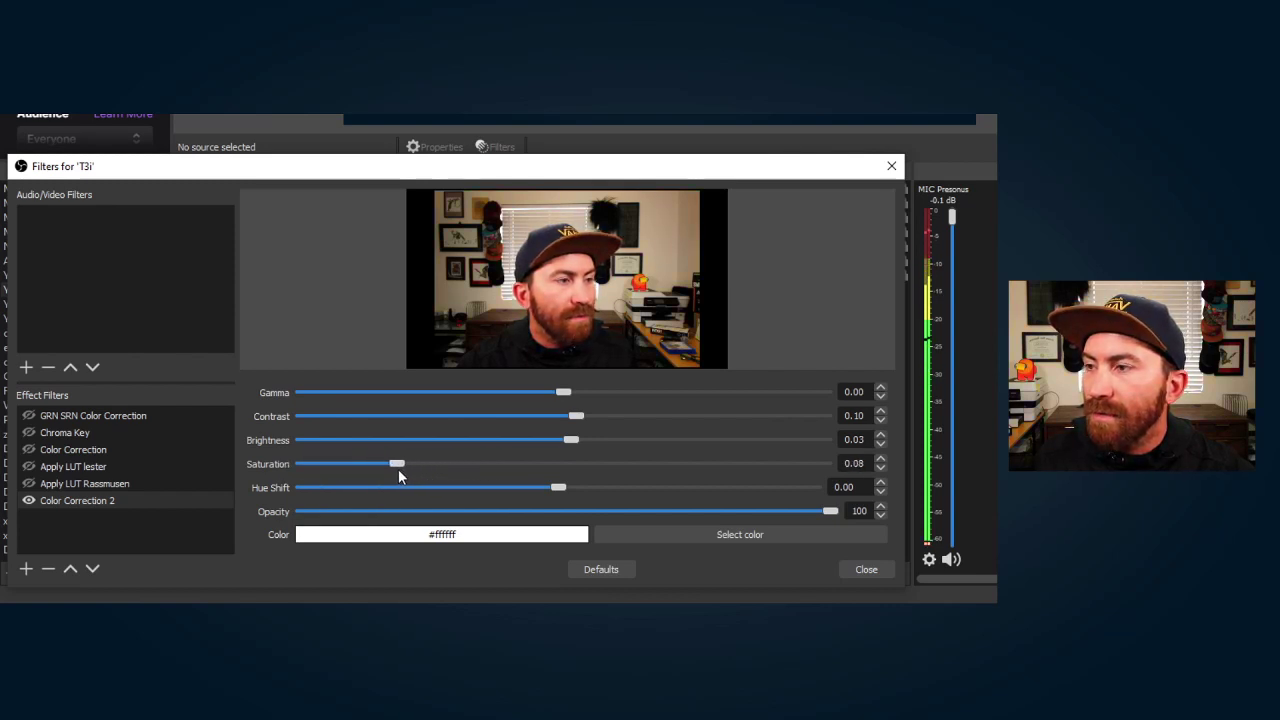
drag(387, 470, 386, 470)
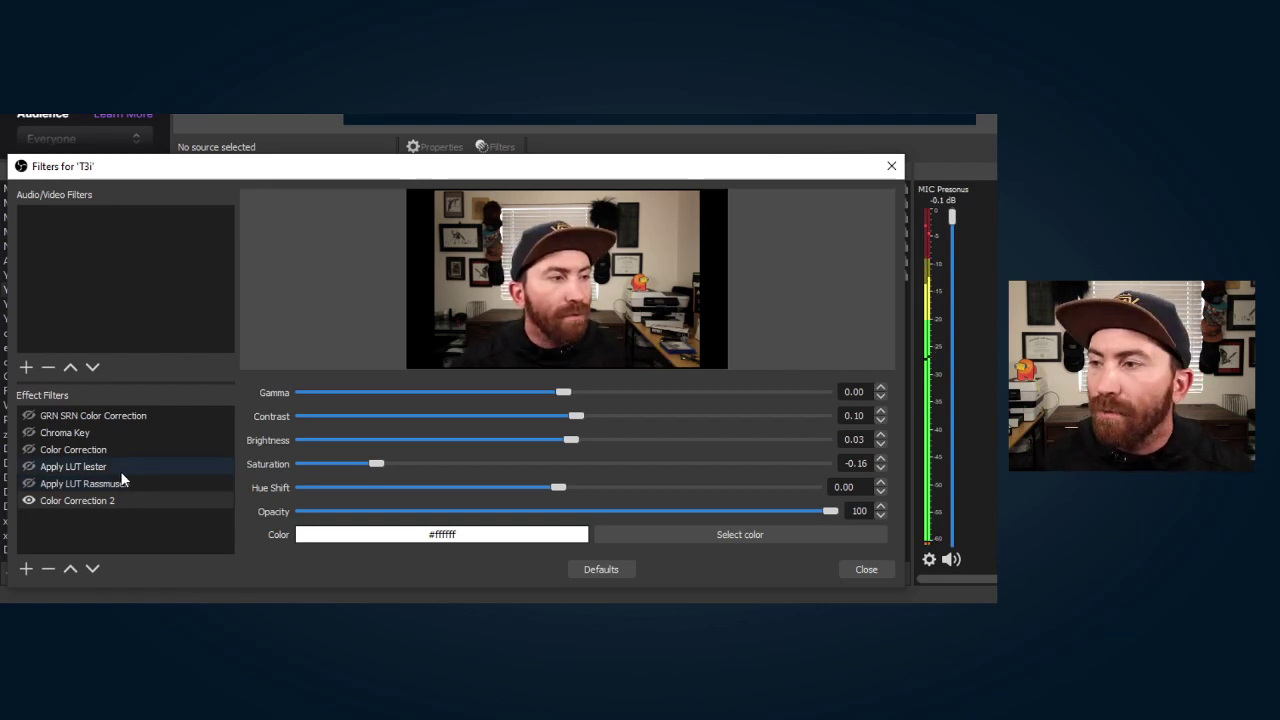
- Compare the Apply LUT lester and Apply LUT Rasmussen looks on the T3i camera by enabling one filter at a time
click(29, 468)
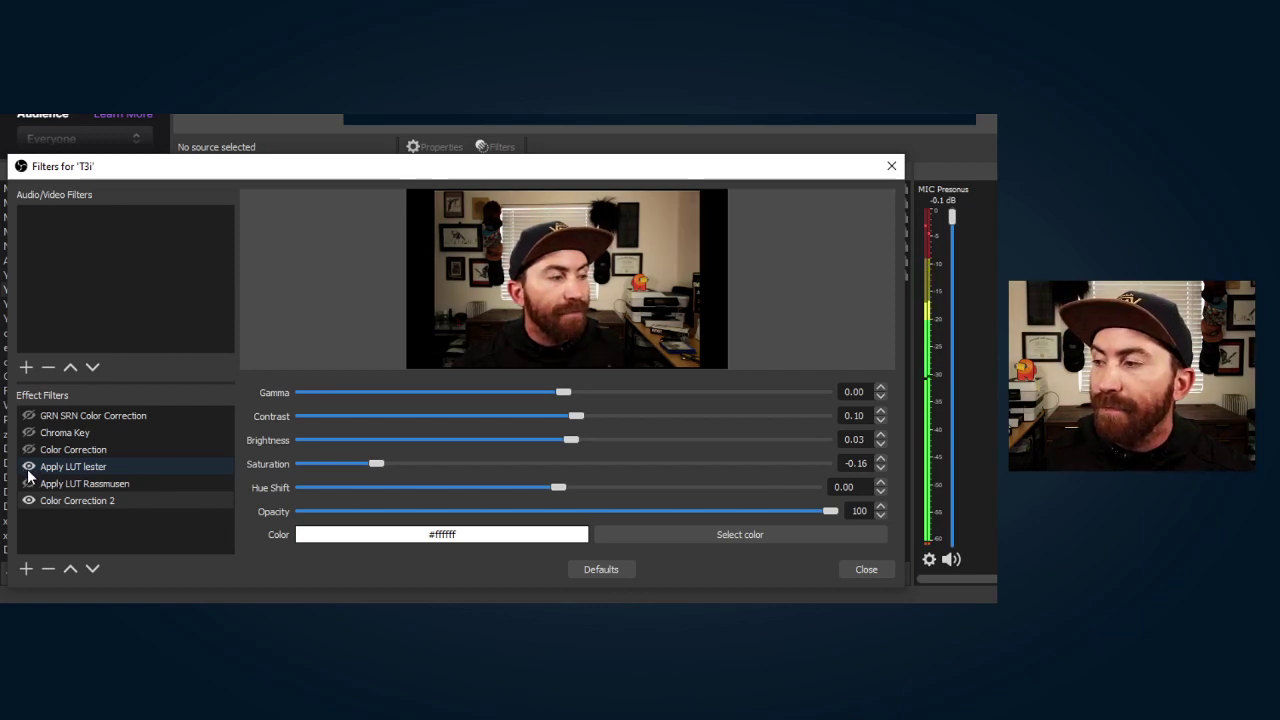
click(29, 467)
click(29, 484)
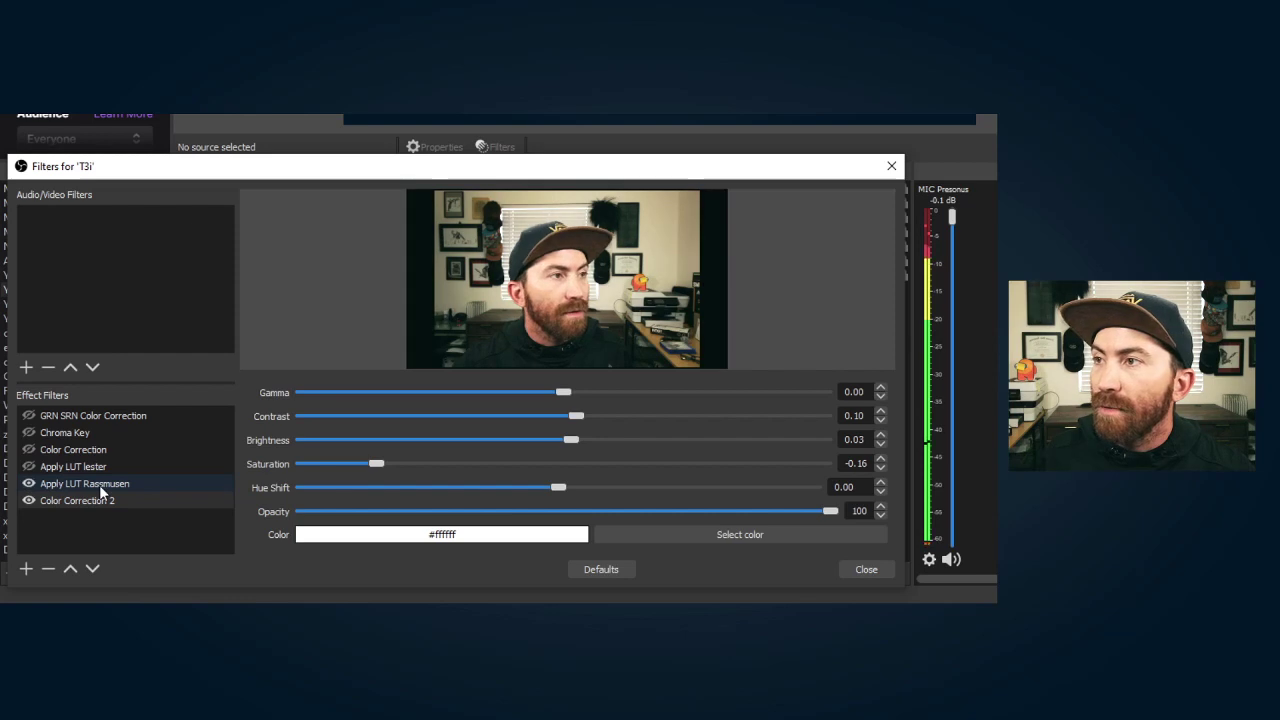
click(27, 481)
click(29, 466)
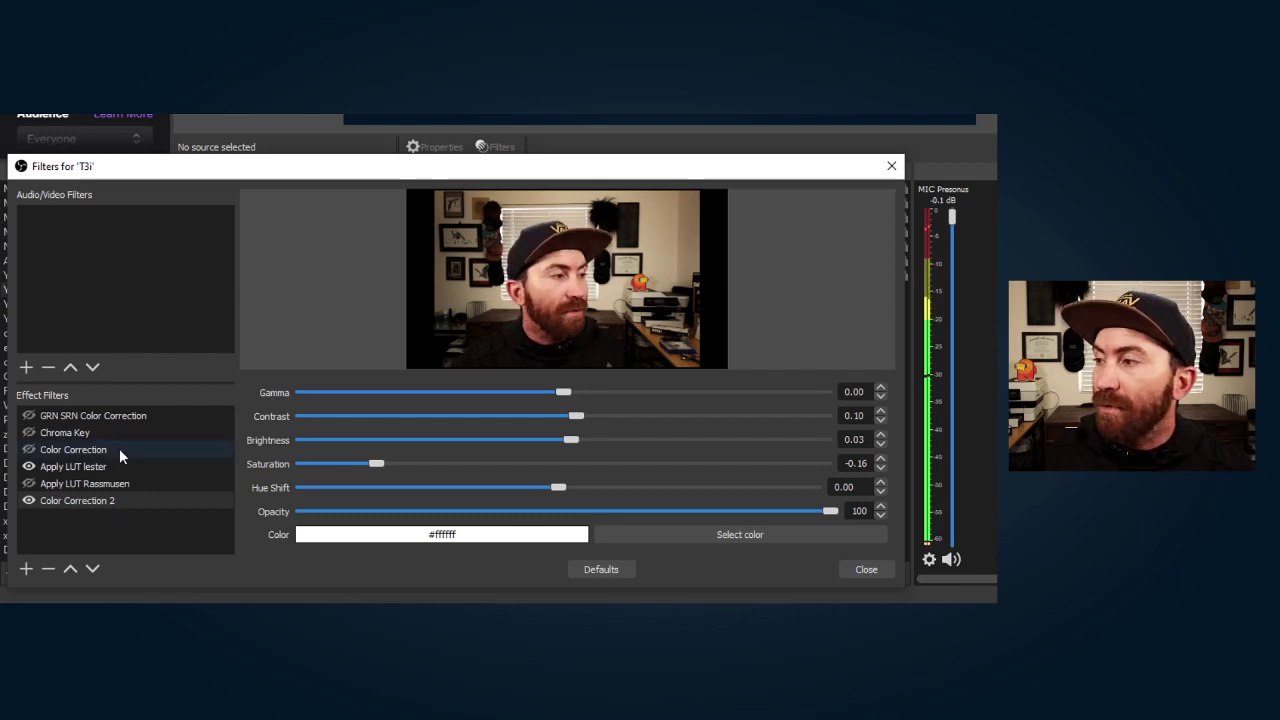
- Add a new Apply LUT effect filter to the T3i camera, keeping the default name
click(26, 568)
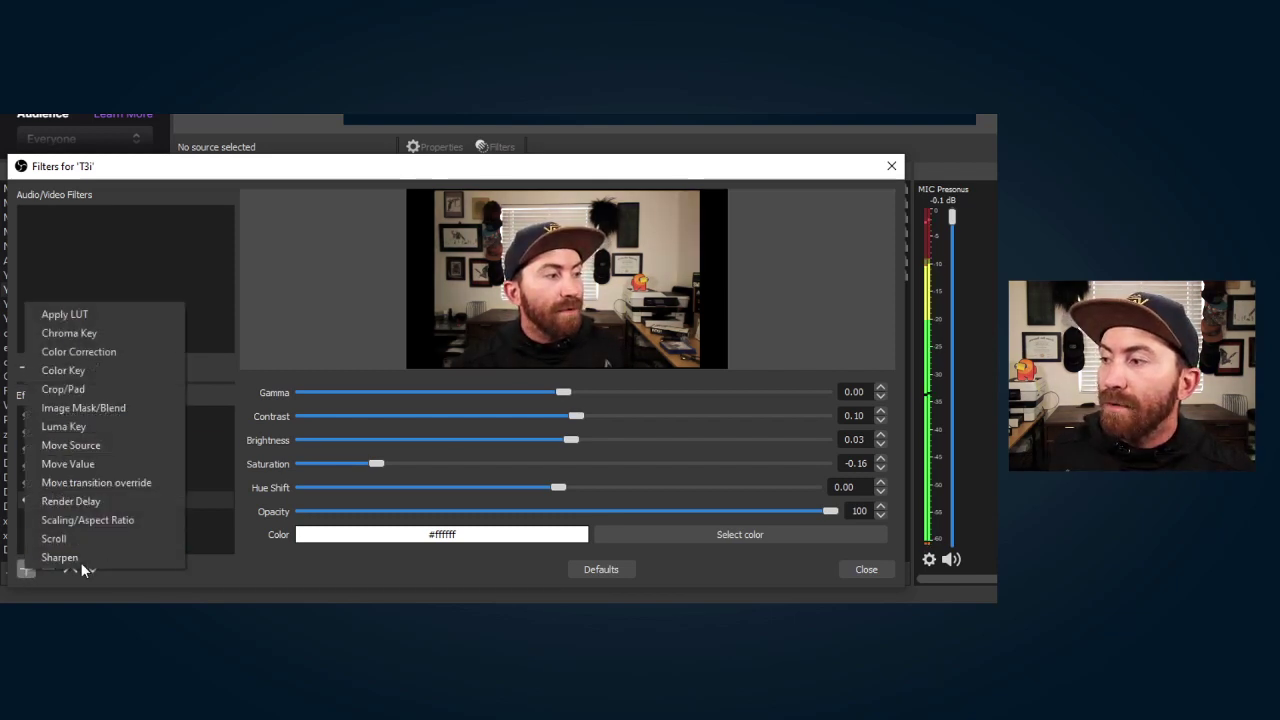
click(92, 314)
click(420, 405)
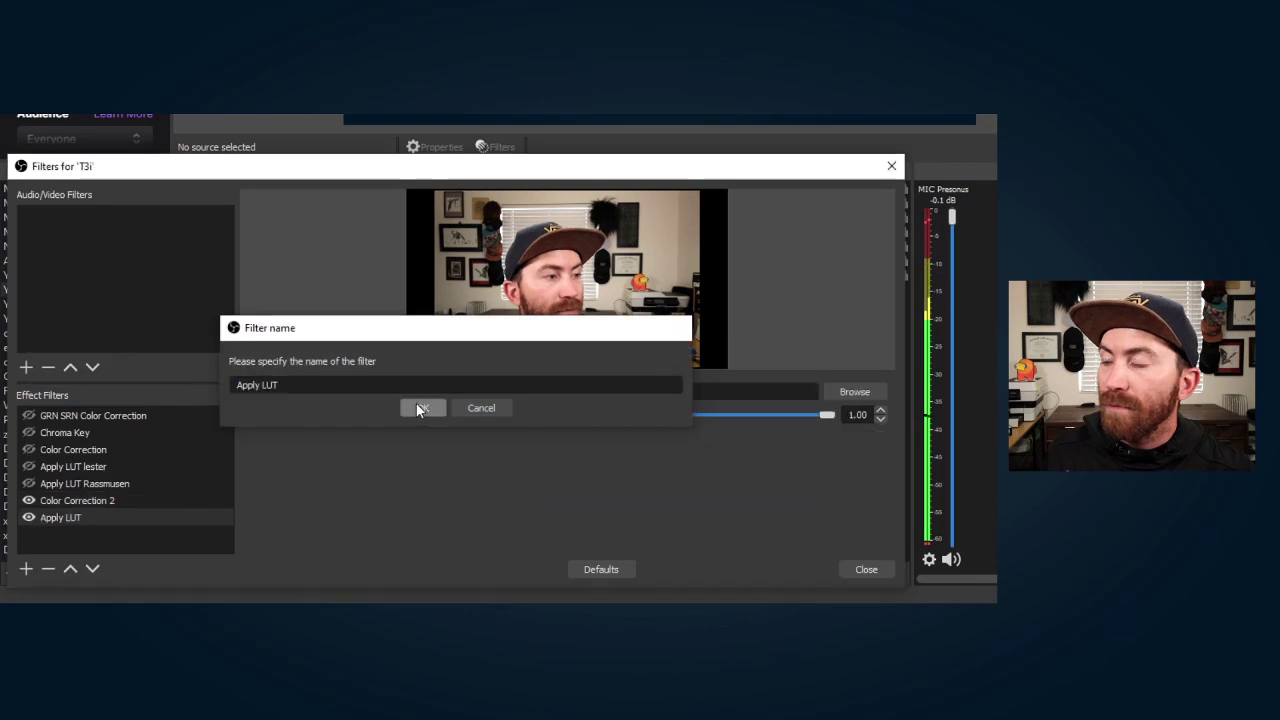
- Load posterize.png from the built-in LUTs folder into the Apply LUT filter and compare the image with and without it
click(860, 396)
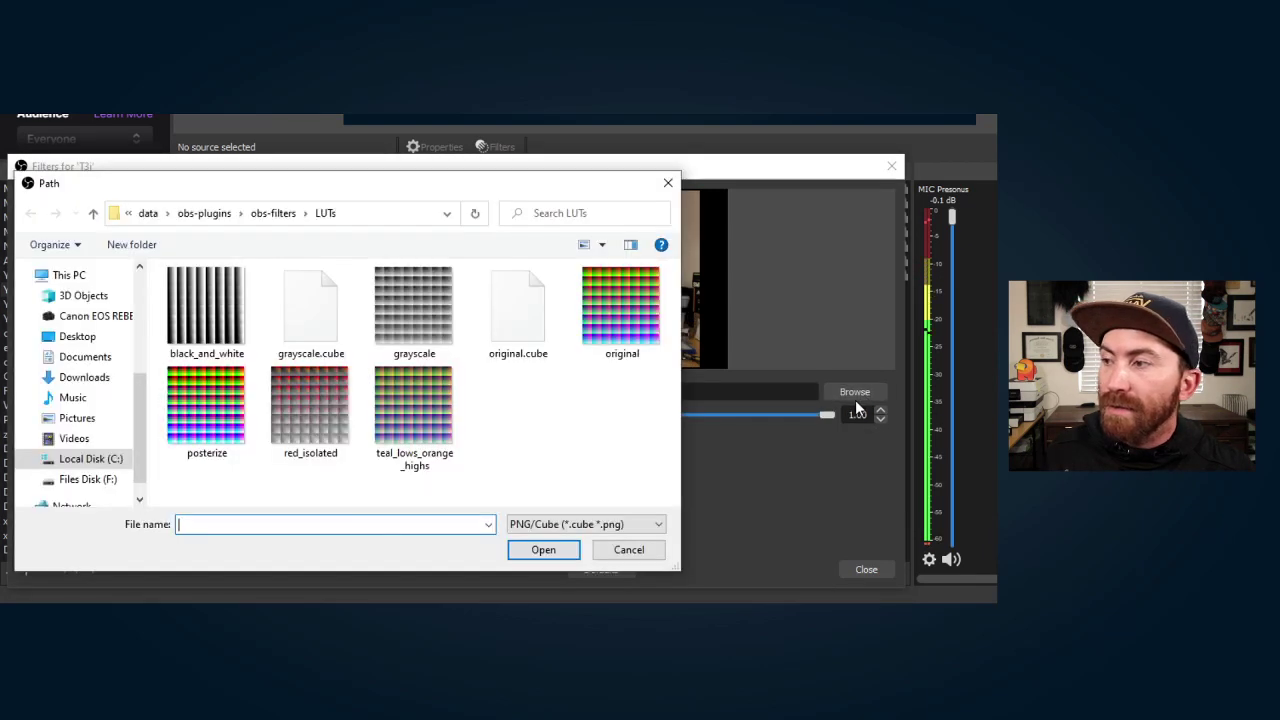
click(232, 410)
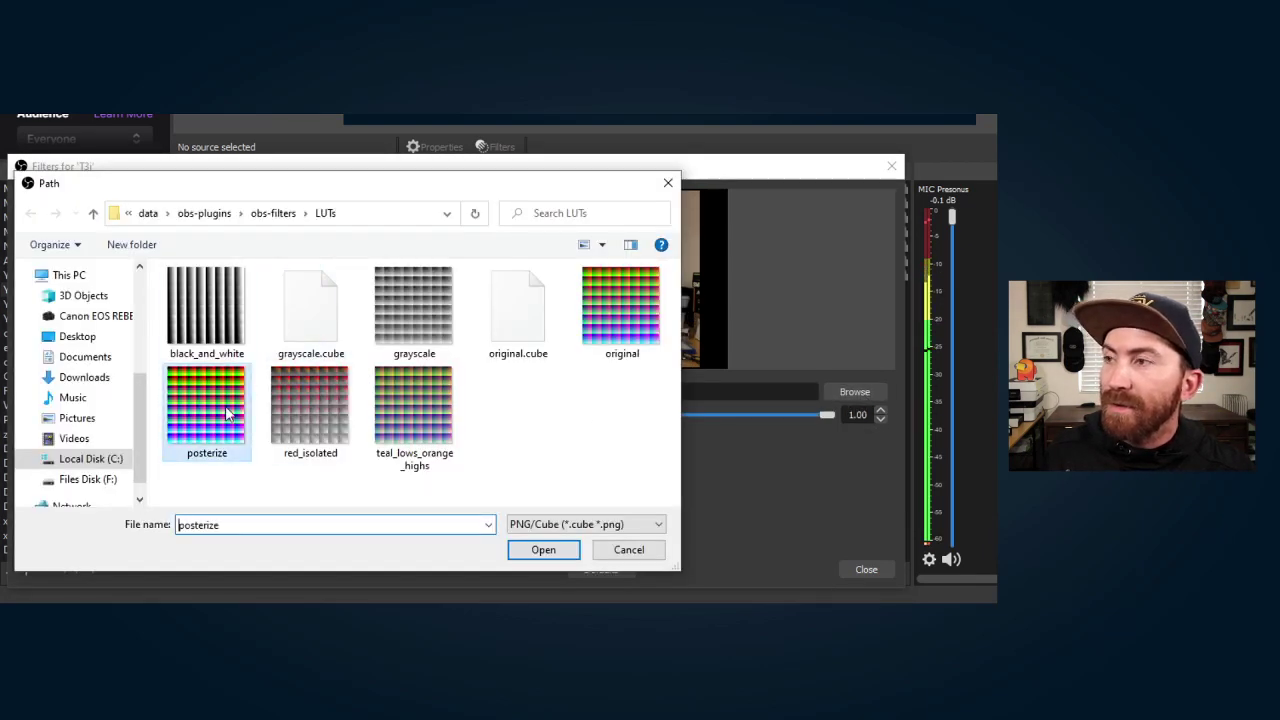
click(543, 550)
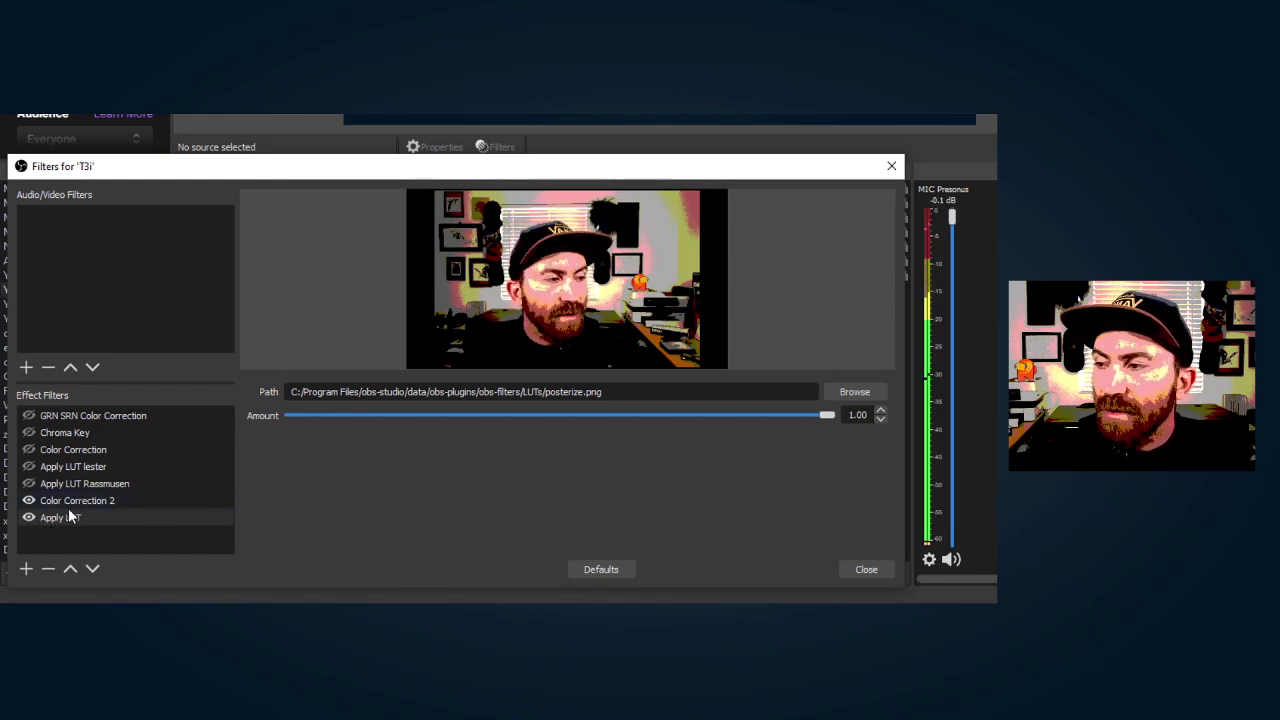
click(29, 517)
click(29, 517)
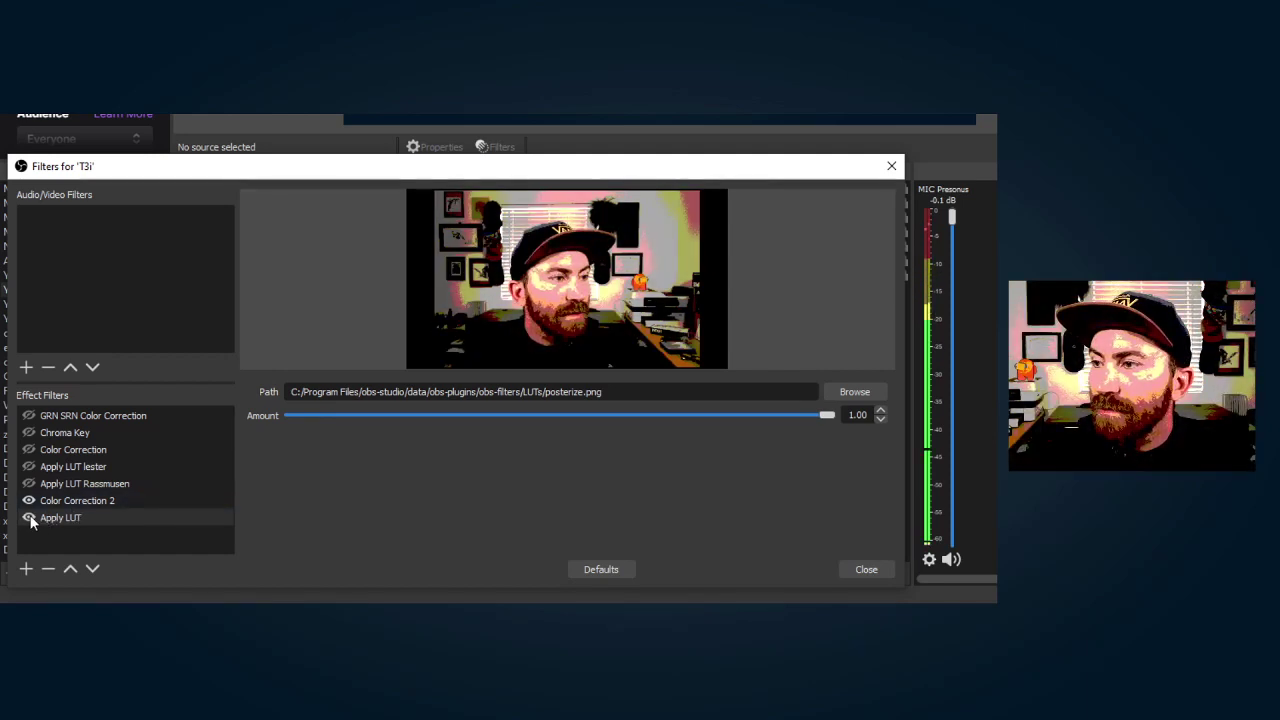
- Replace the Apply LUT file with GamingCareers_Huerta.png from the gaming careers LUTs folder on the F: drive
click(854, 391)
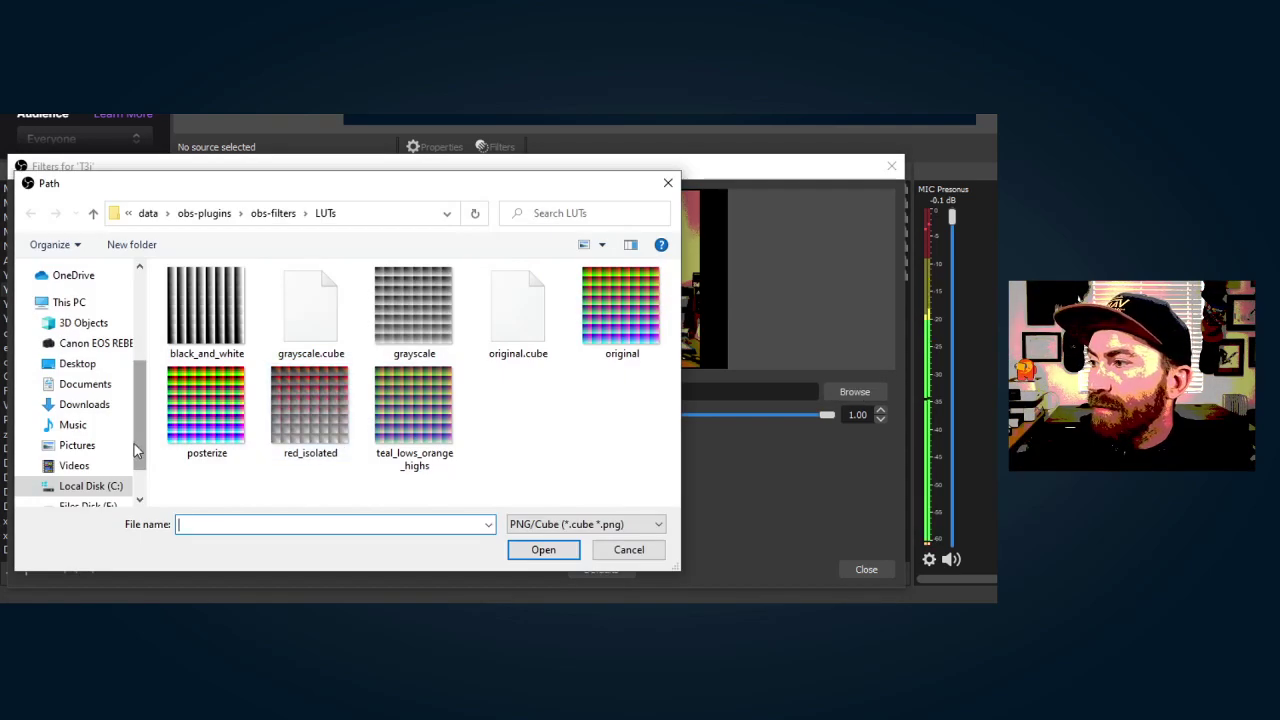
scroll(120, 470, down, 1)
click(92, 451)
scroll(675, 354, down, 1)
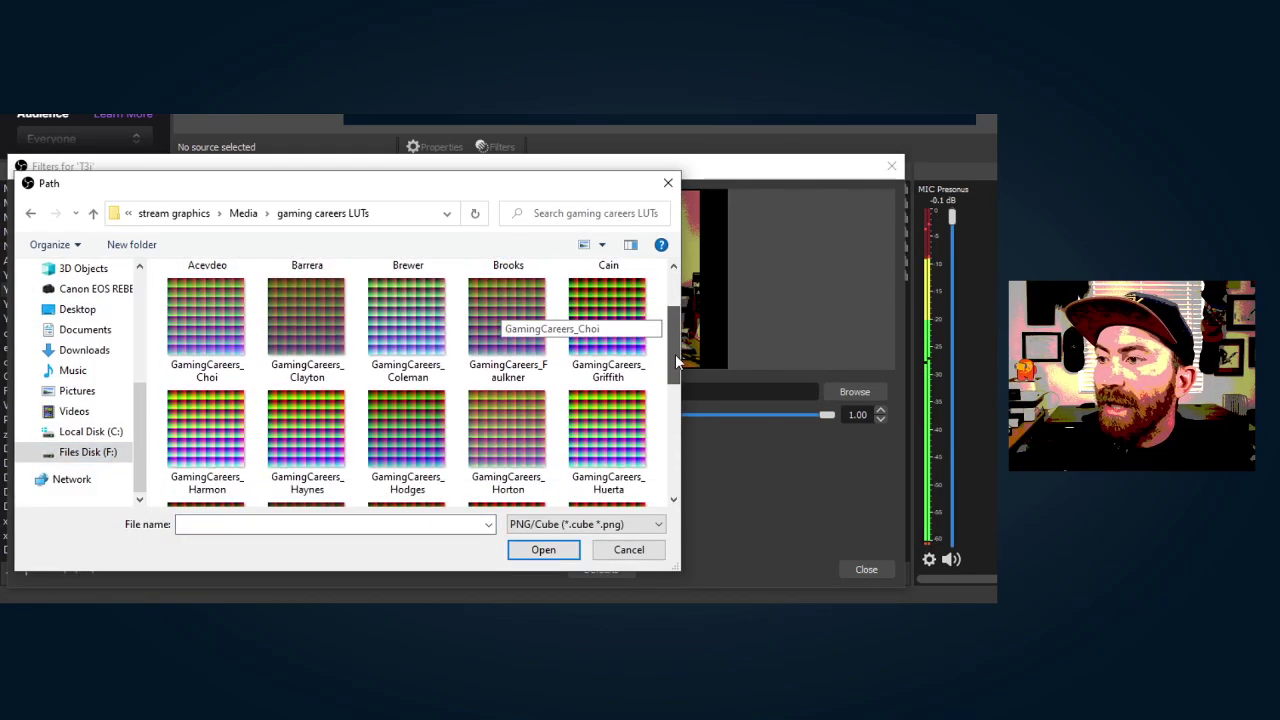
mouse_move(675, 354)
mouse_down()
mouse_move(662, 425)
mouse_move(655, 292)
mouse_move(655, 348)
mouse_up()
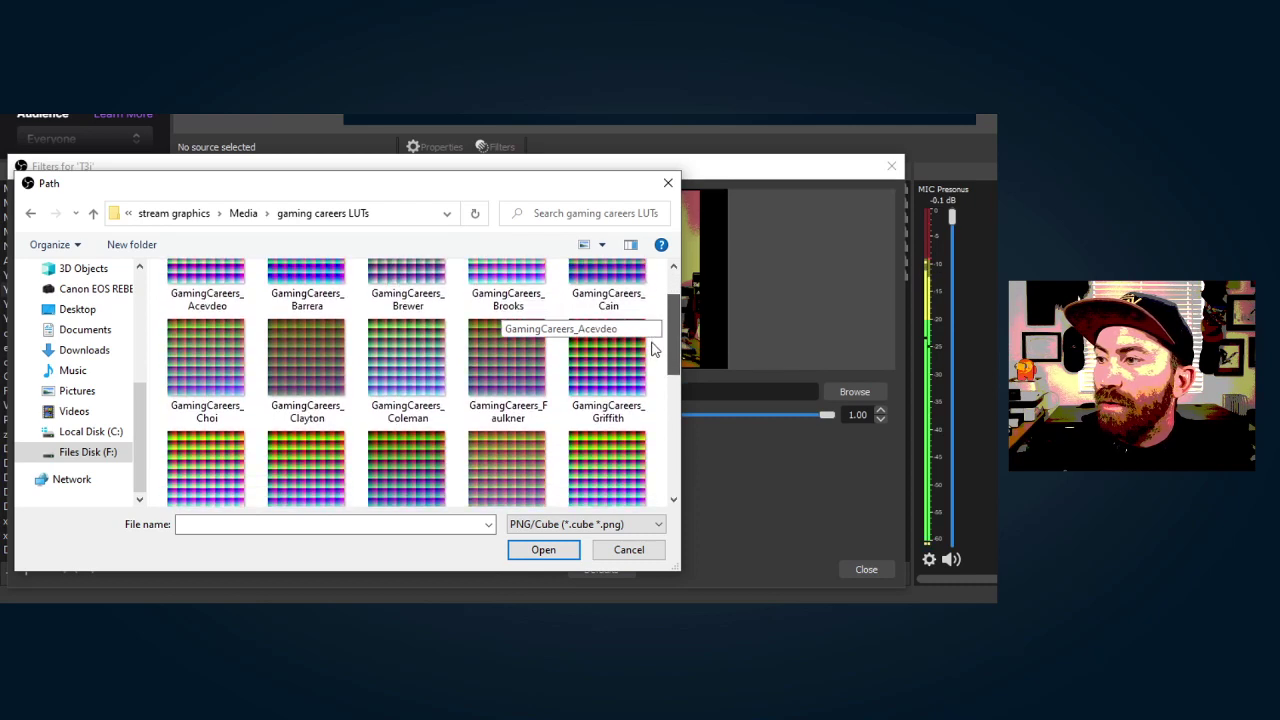
scroll(655, 348, down, 5)
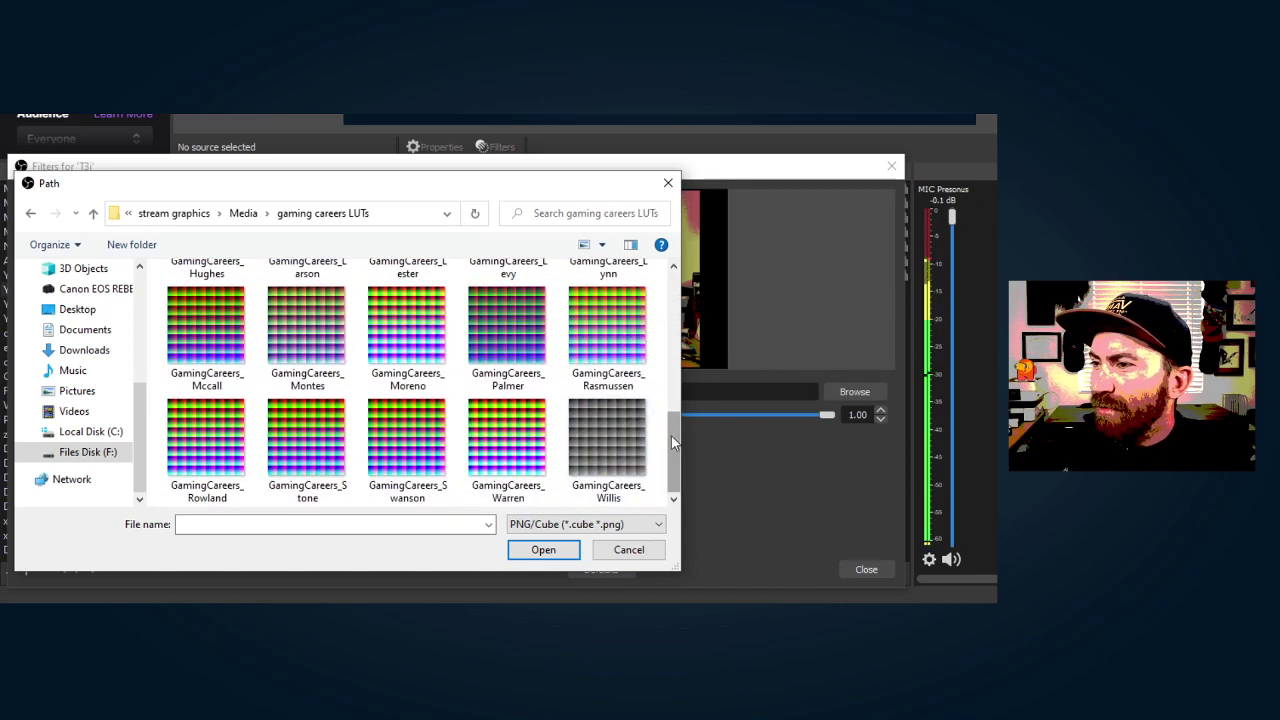
drag(671, 436, 640, 340)
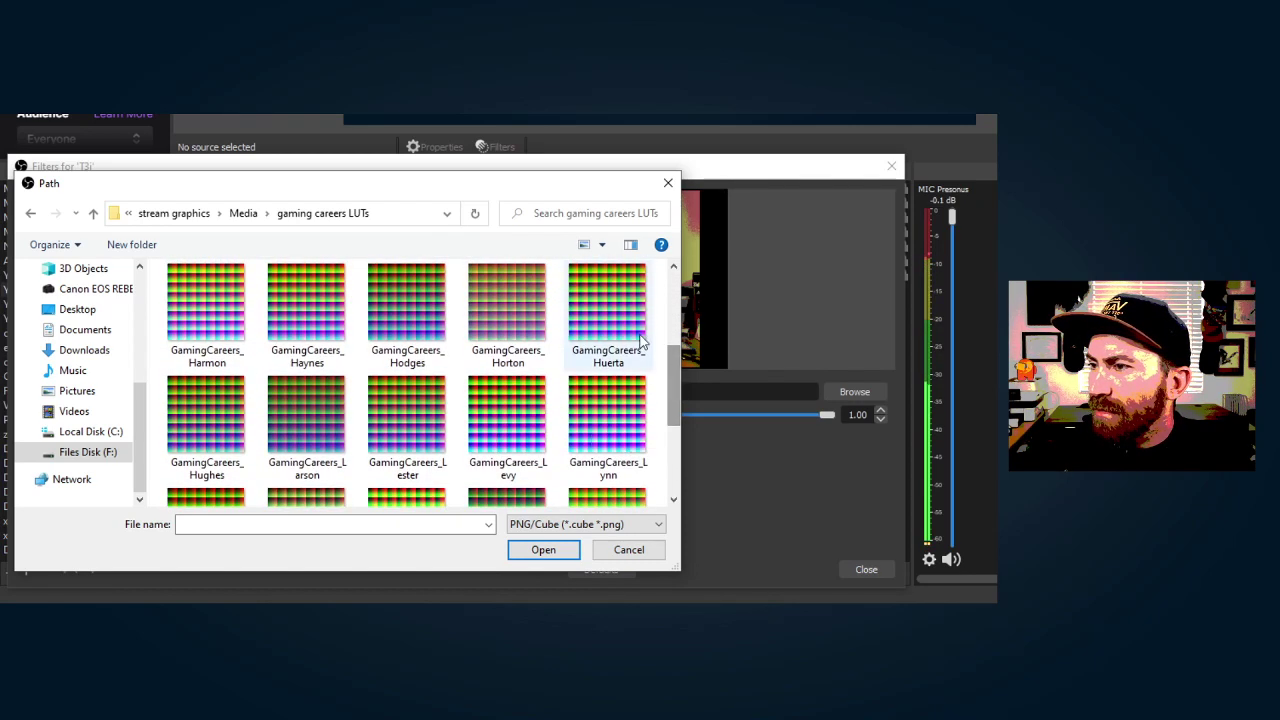
click(640, 340)
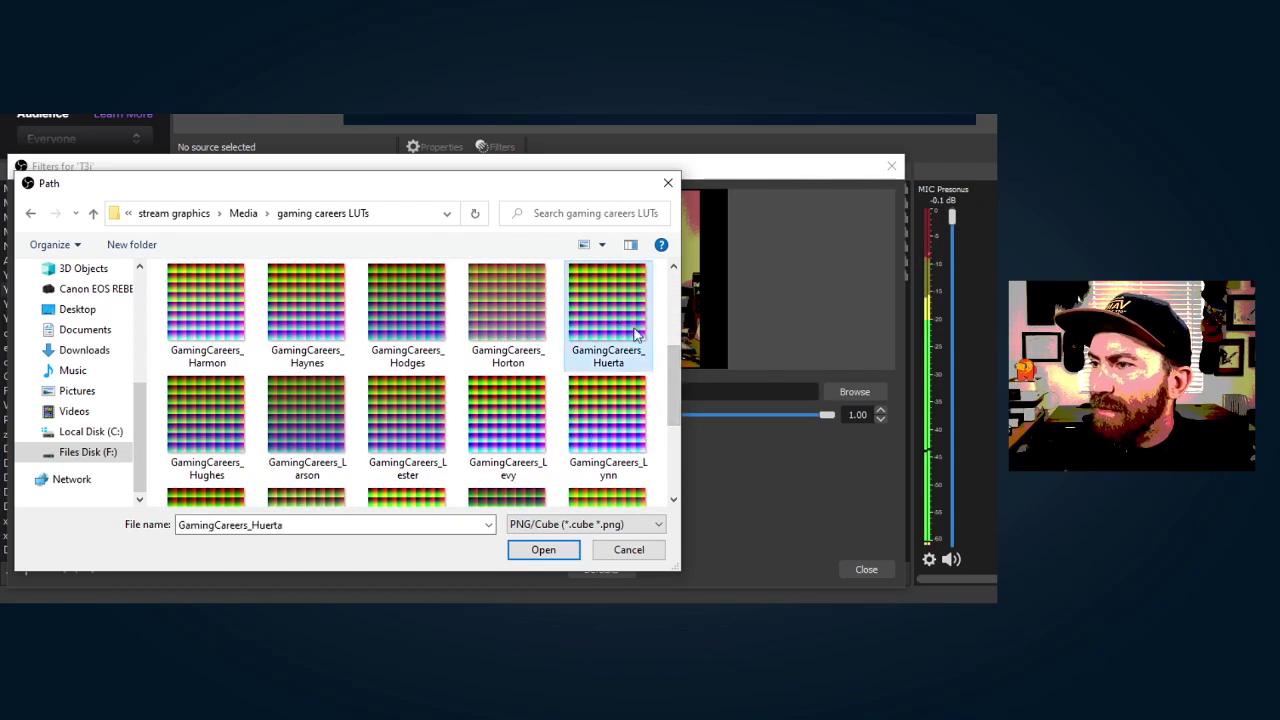
click(543, 550)
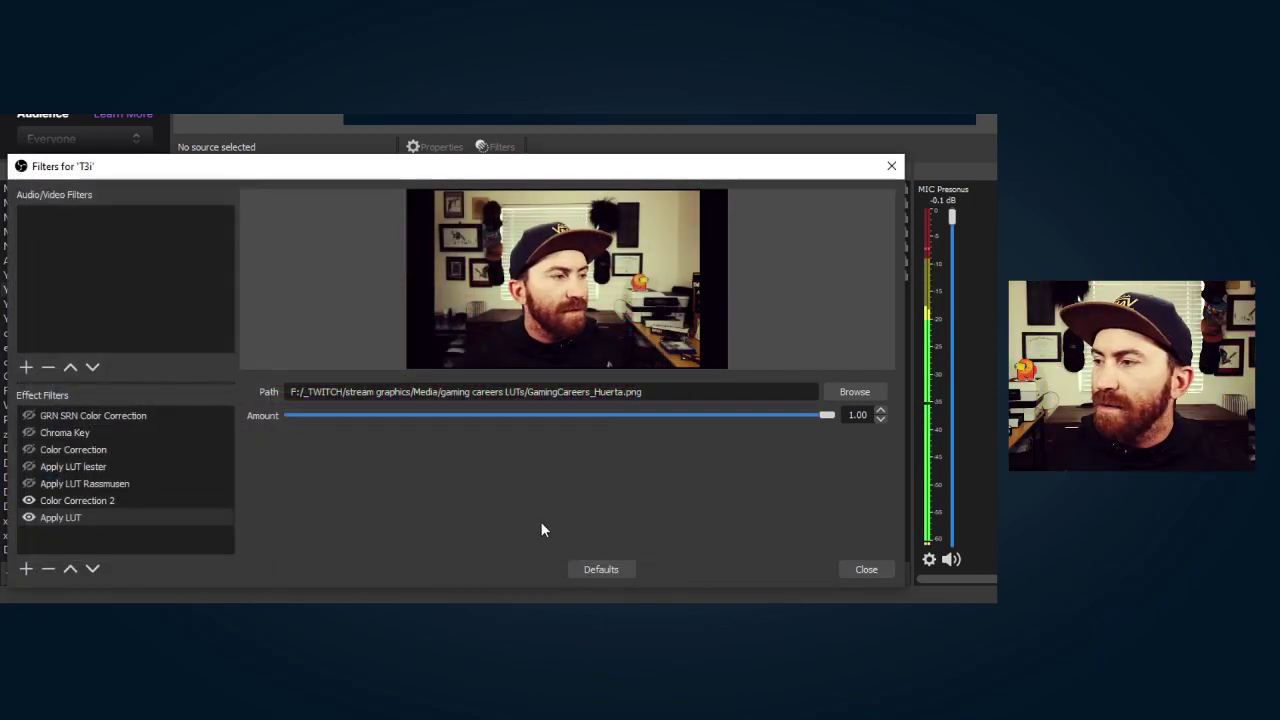
- Load GamingCareers_Swanson.png into the Apply LUT filter and turn the filter off to compare the original image
click(845, 392)
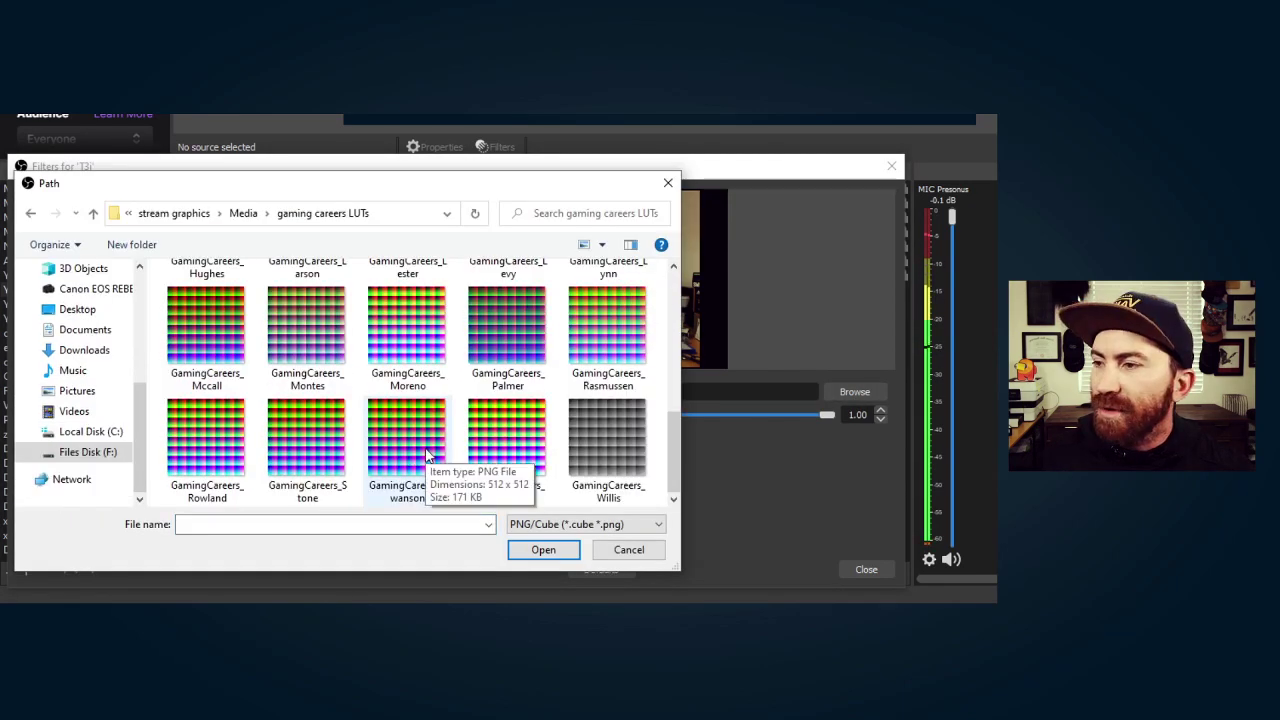
click(428, 455)
click(553, 550)
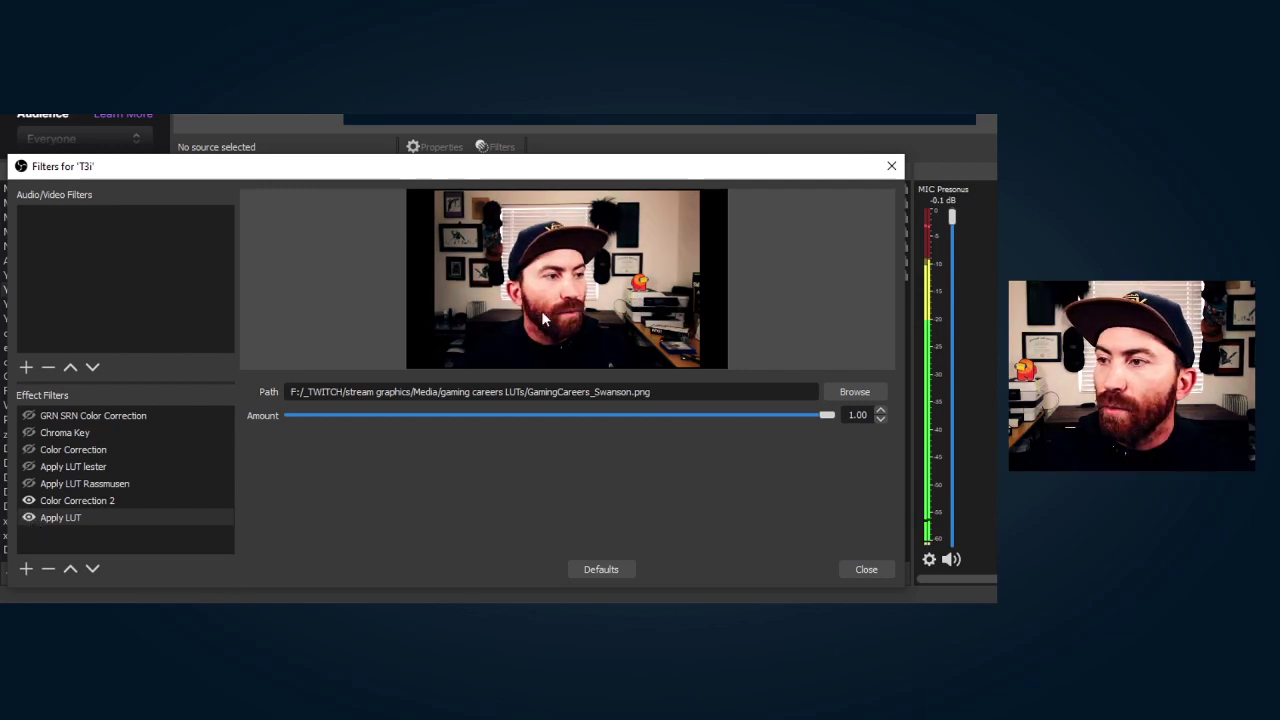
click(29, 518)
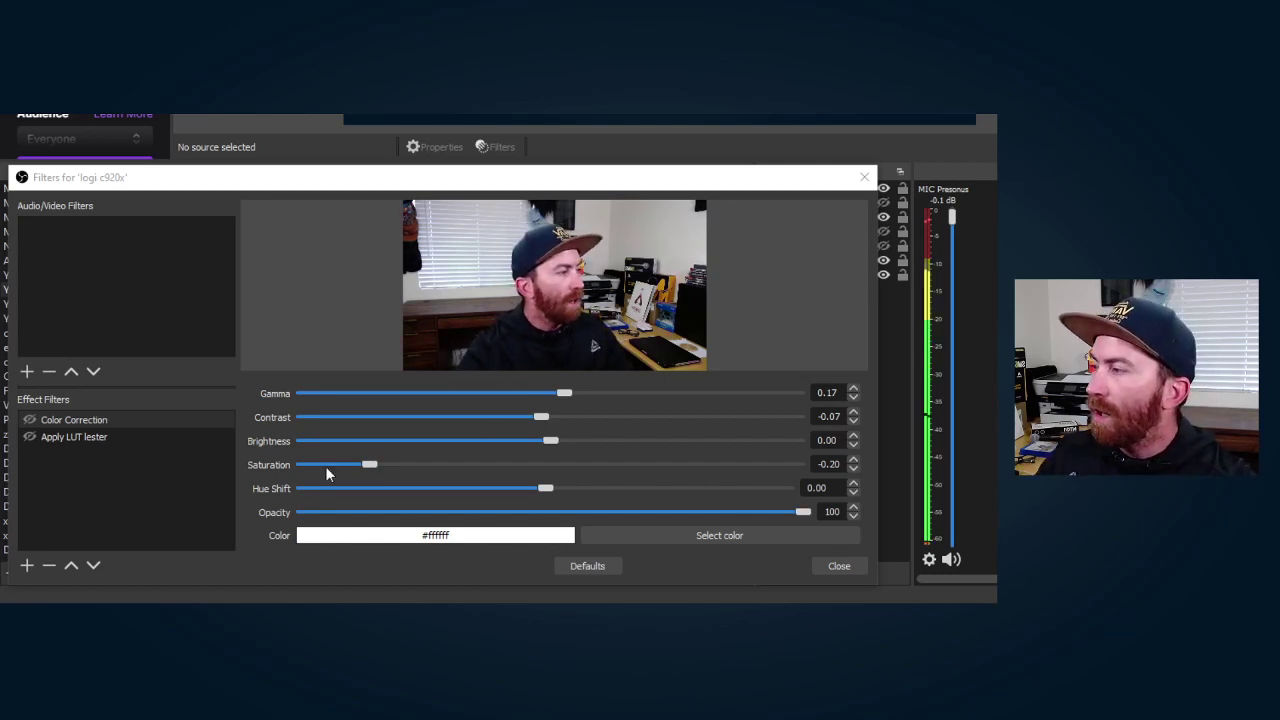
- Enable the logi c920x Color Correction filter and set brightness -0.01, contrast 0.00, gamma 0.04 and saturation -0.17
click(31, 421)
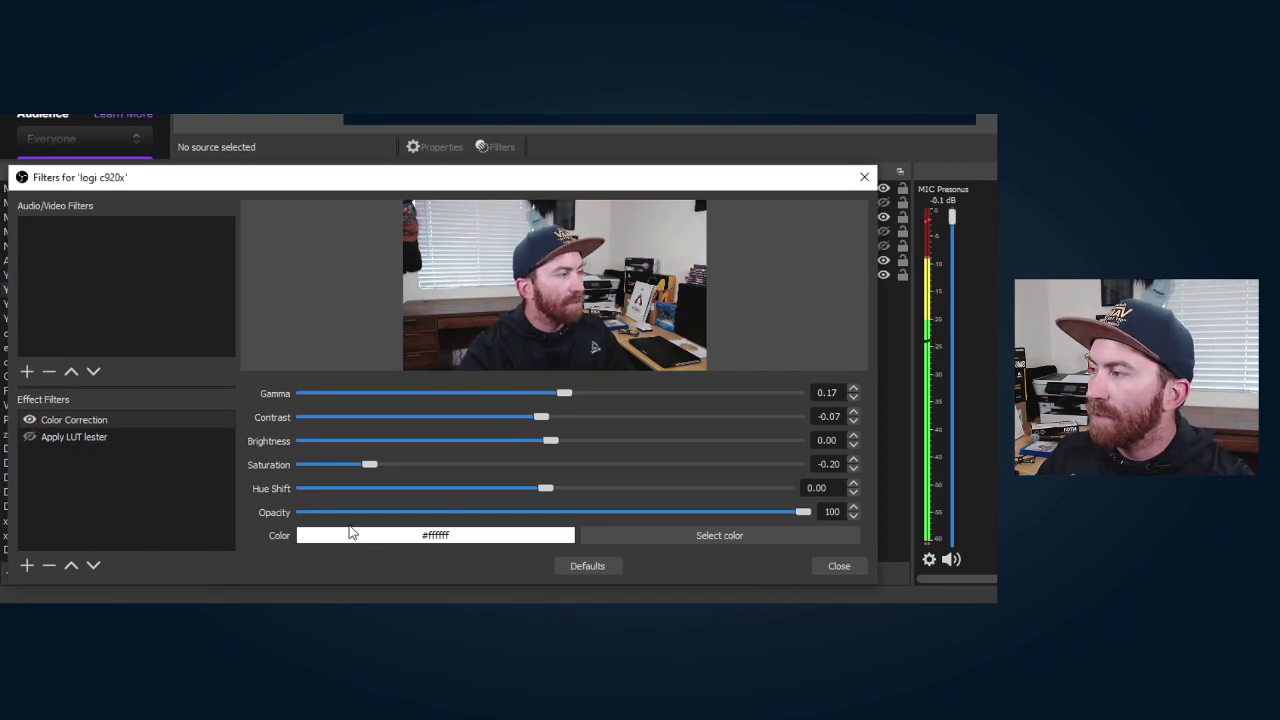
drag(551, 446, 543, 451)
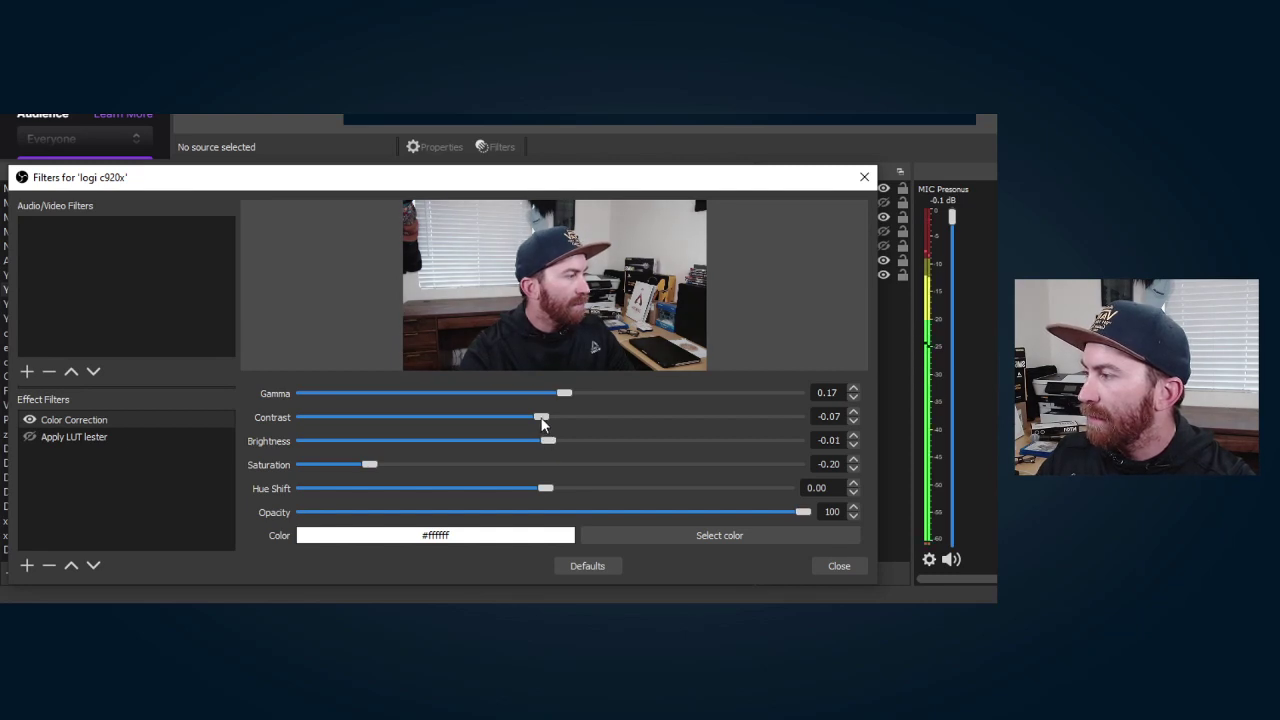
drag(541, 421, 552, 423)
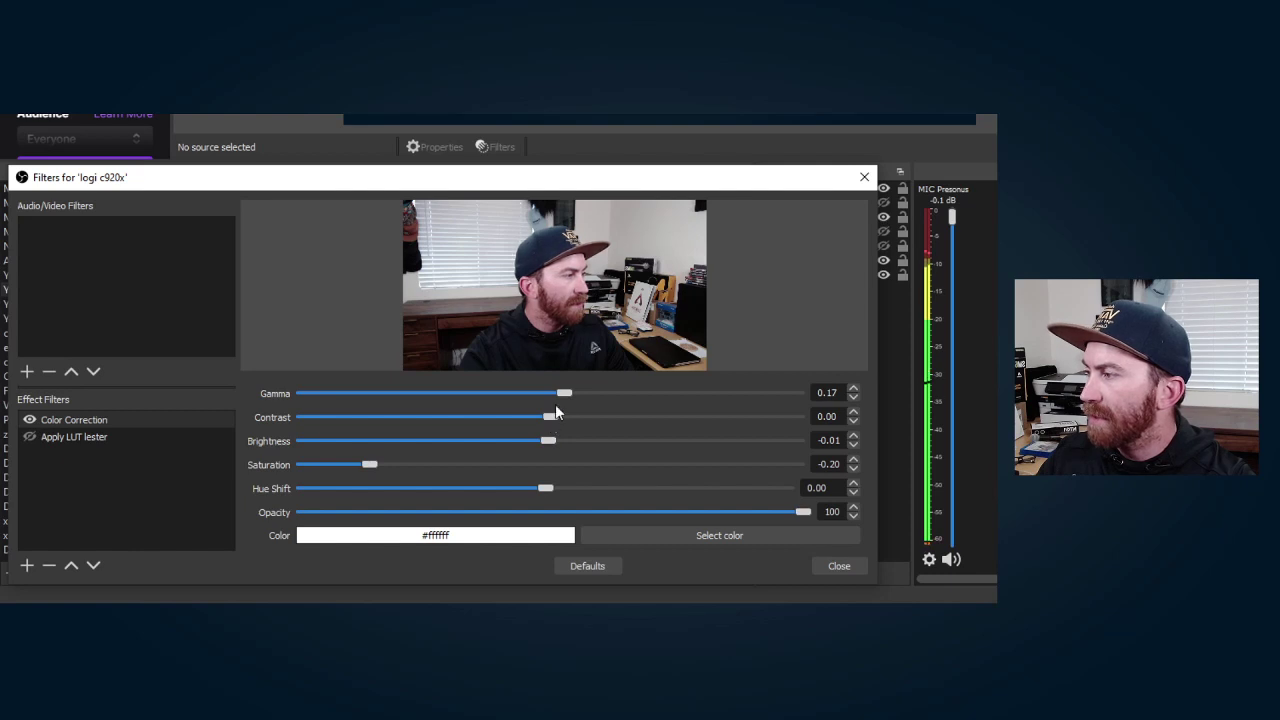
mouse_move(562, 392)
mouse_down()
mouse_move(586, 392)
mouse_move(534, 396)
mouse_move(563, 398)
mouse_move(552, 392)
mouse_up()
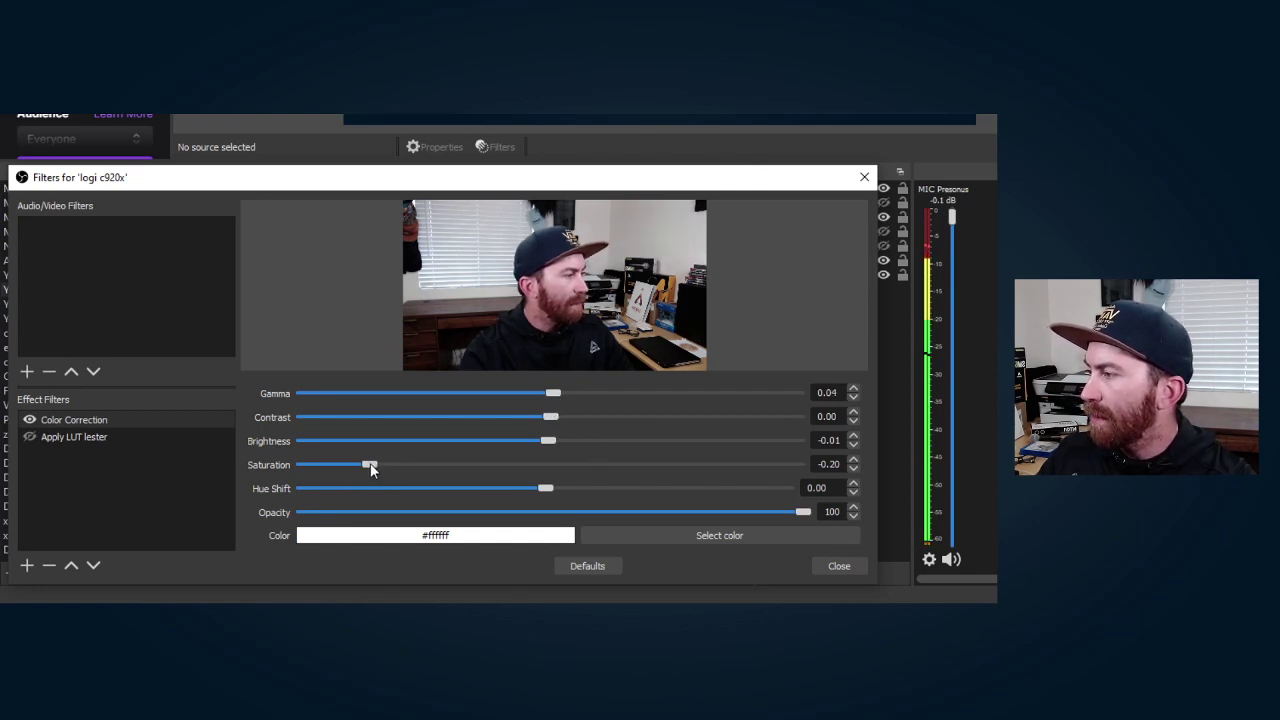
drag(392, 465, 375, 473)
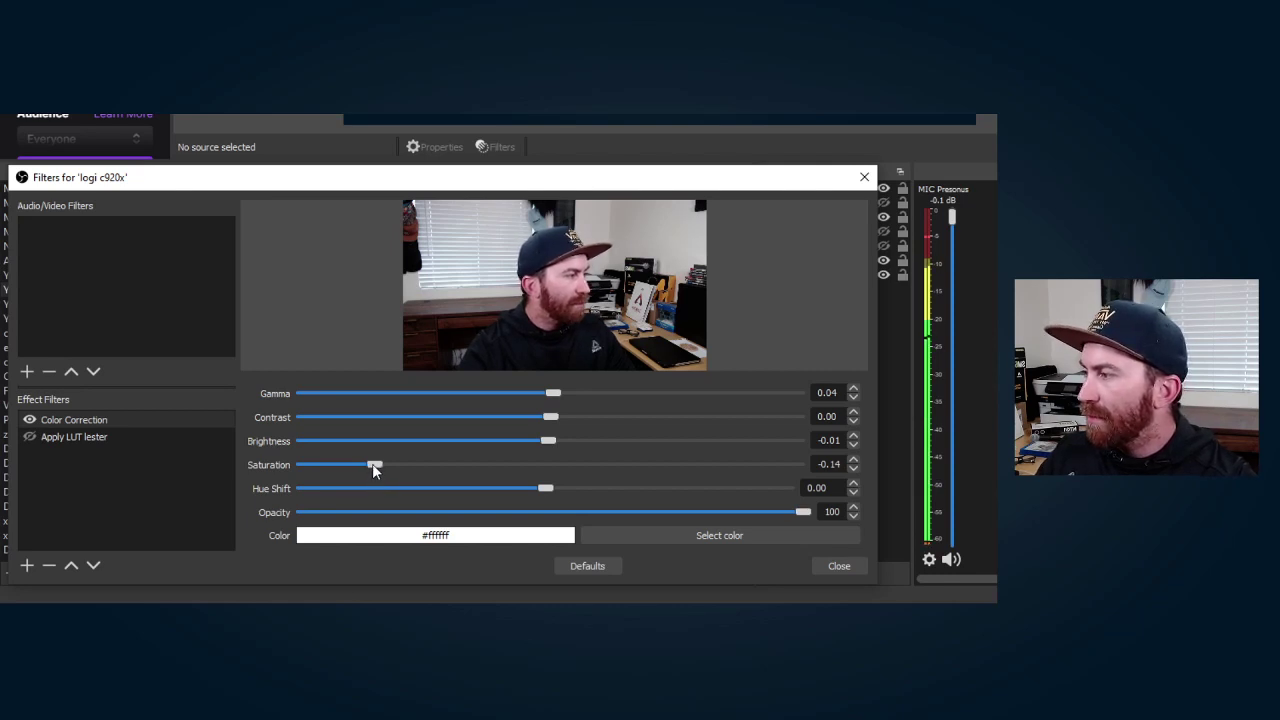
- Compare the logi c920x image with and without the Apply LUT lester filter, leaving the filter enabled
click(30, 438)
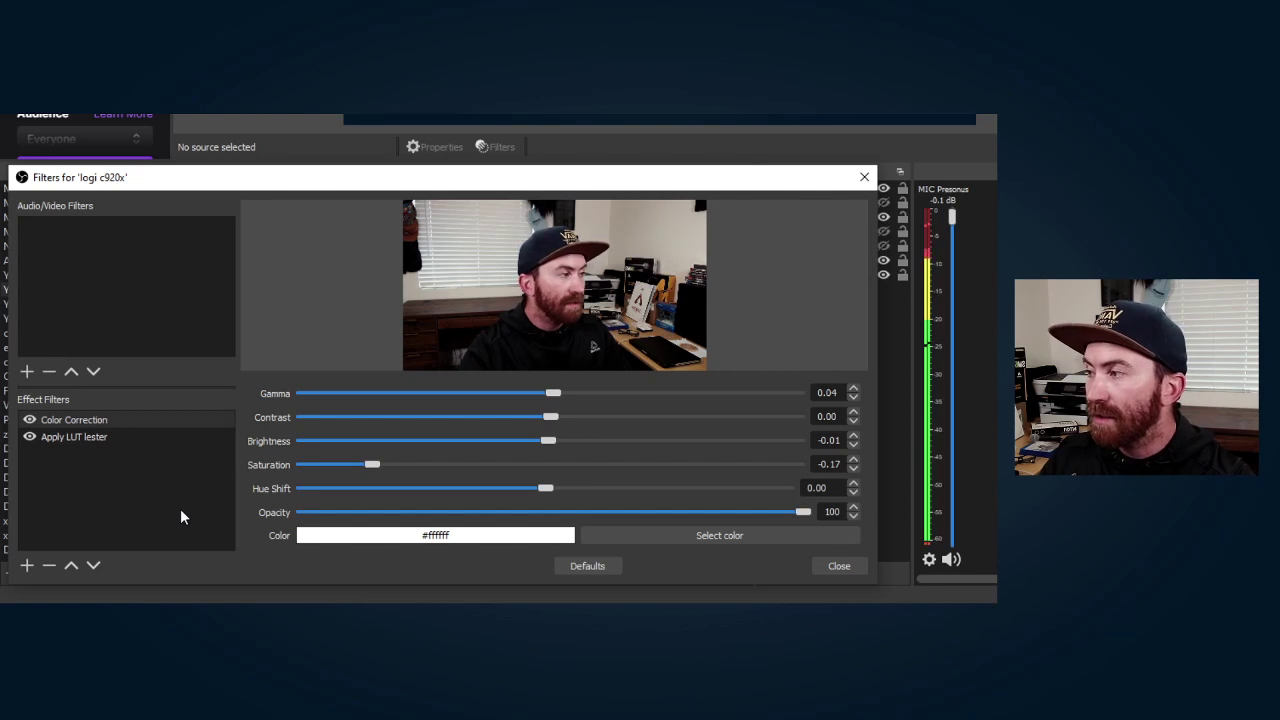
click(30, 437)
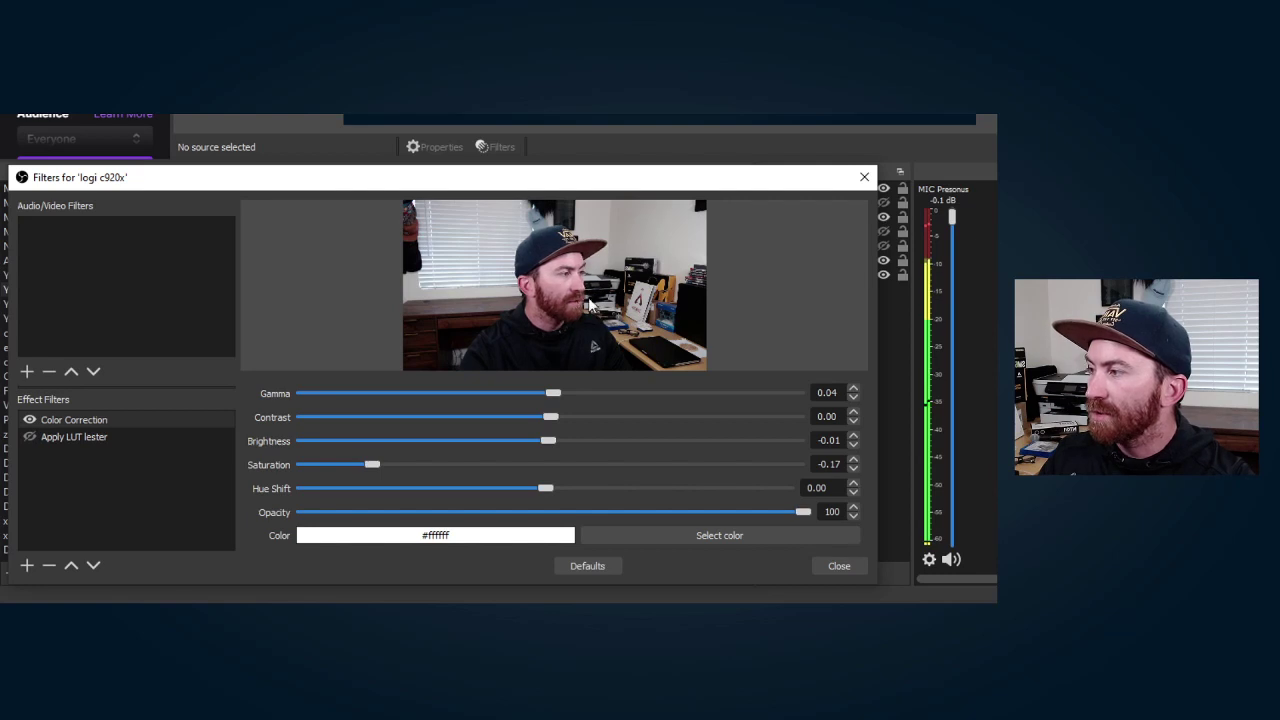
click(30, 437)
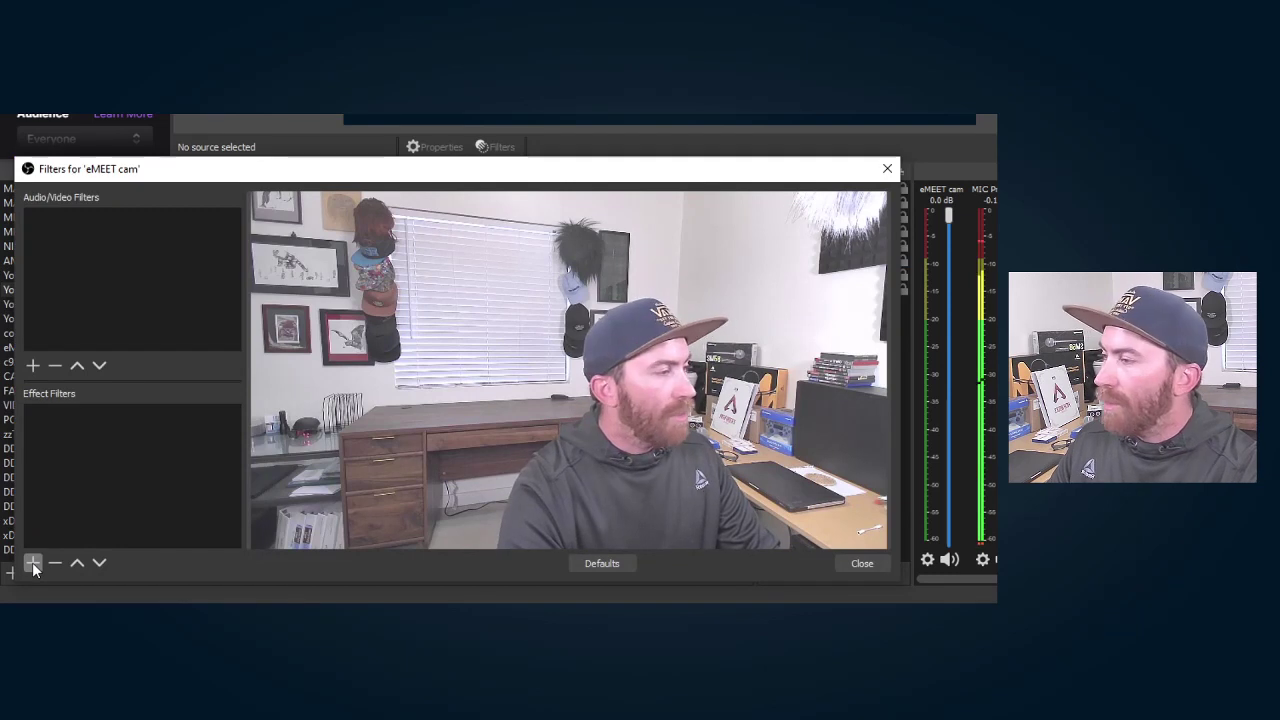
- Add a Color Correction filter to the eMEET cam and set brightness -0.10, contrast 0.18 and gamma -0.11
click(33, 564)
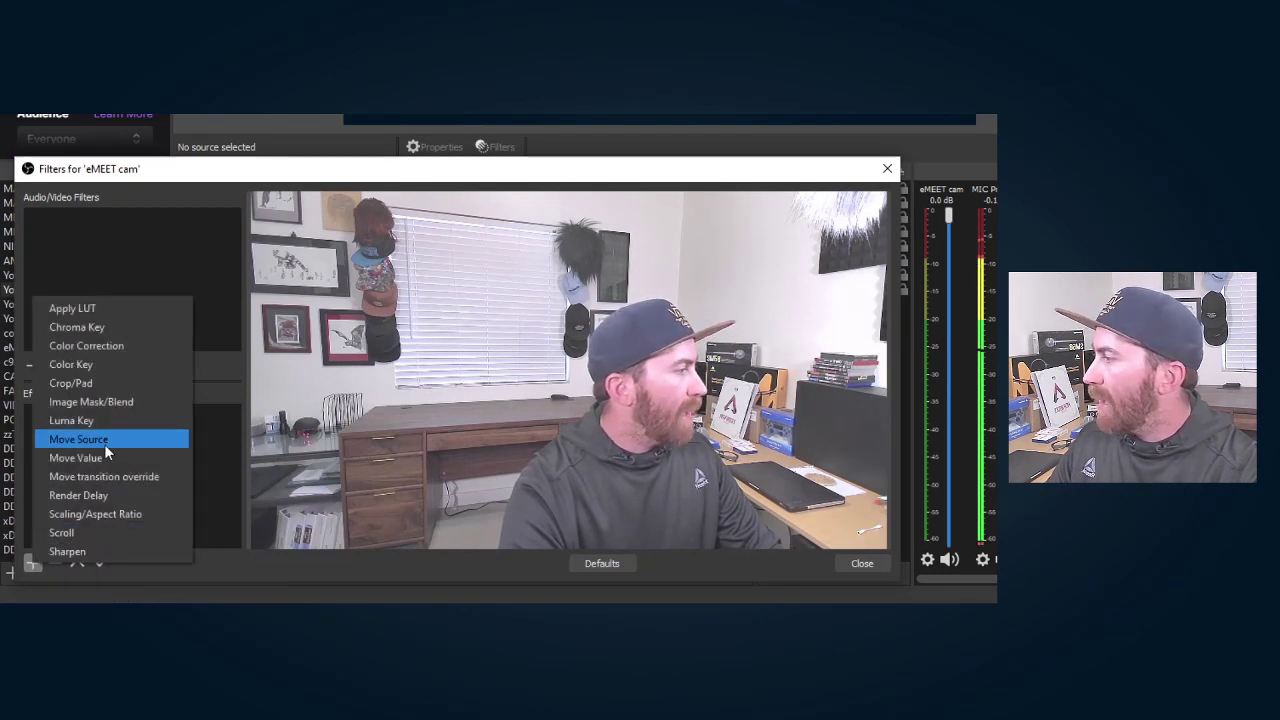
click(86, 345)
click(430, 406)
drag(565, 438, 536, 447)
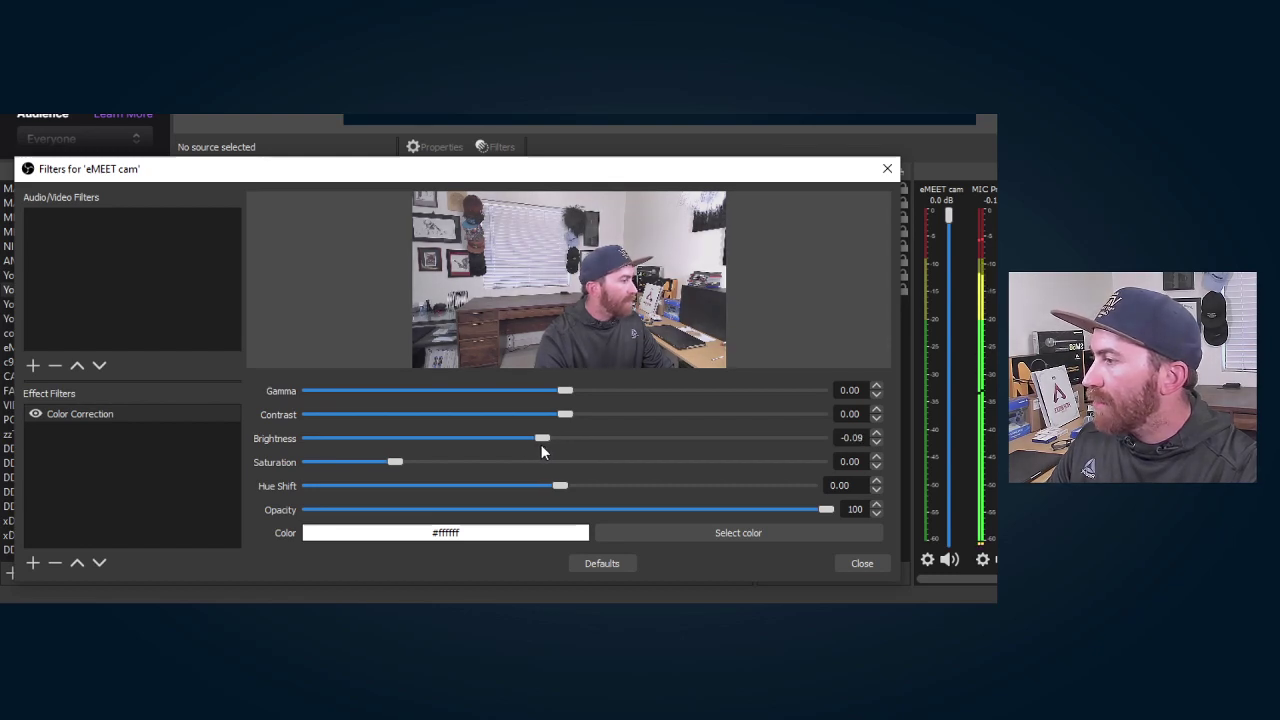
drag(565, 418, 554, 390)
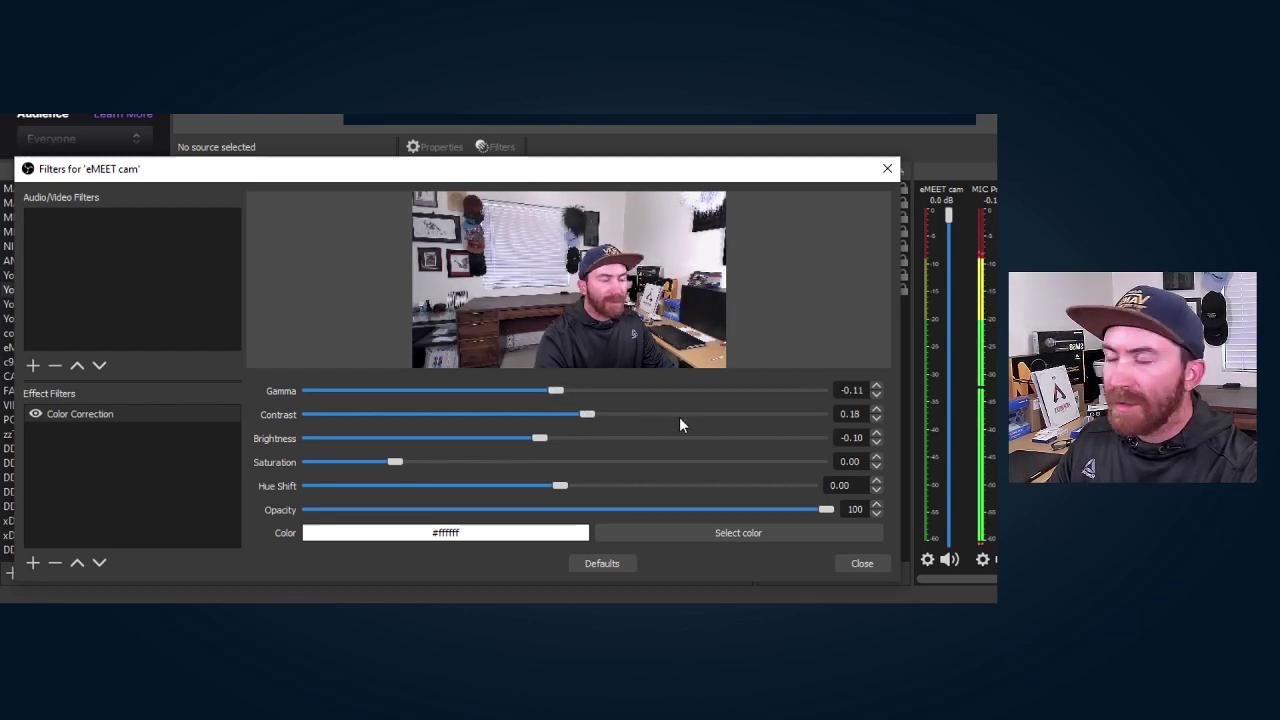
- Add an Apply LUT filter to the eMEET cam and load GamingCareers_Lester.png from the gaming careers LUTs folder
right_click(108, 464)
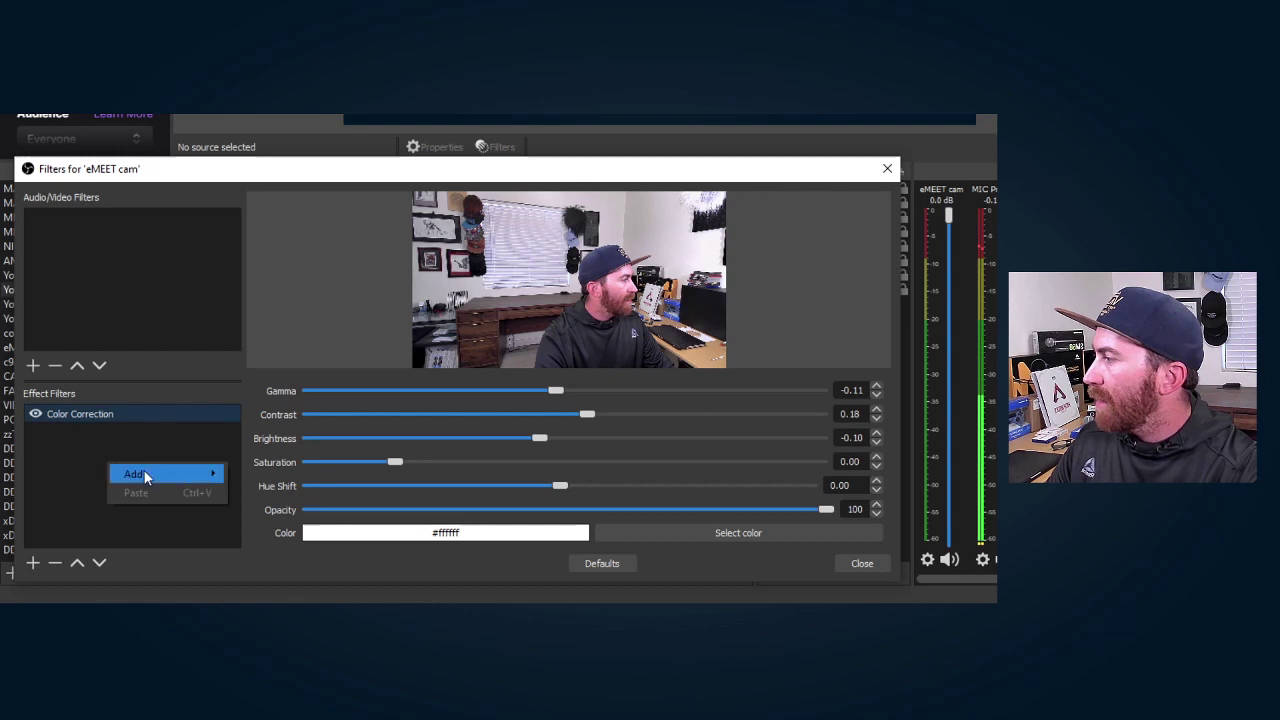
mouse_move(140, 473)
click(290, 387)
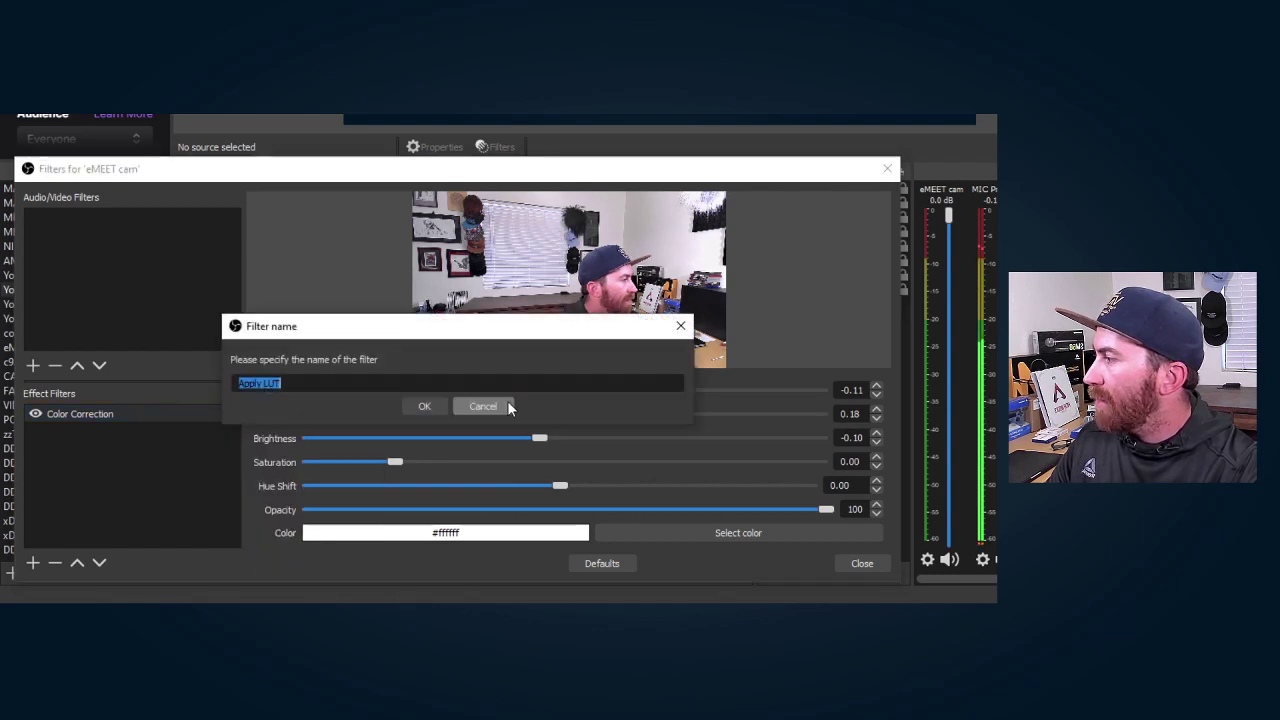
click(423, 406)
click(850, 390)
click(403, 407)
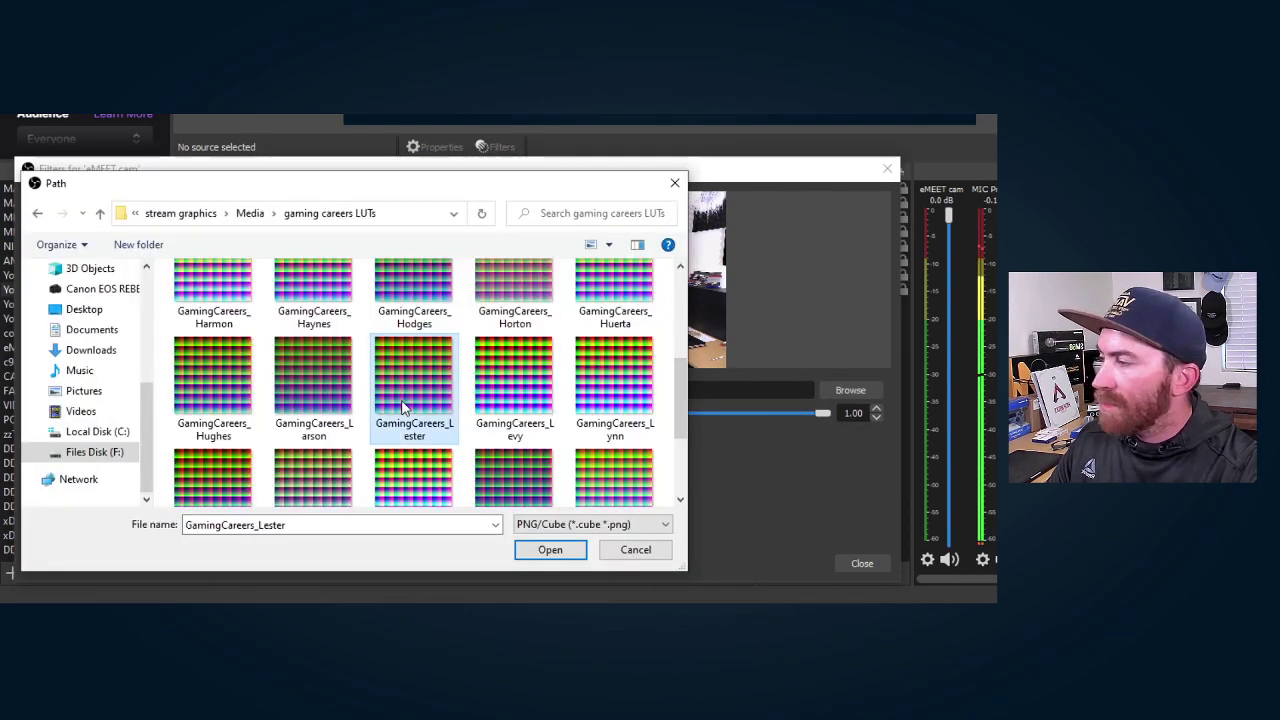
click(531, 553)
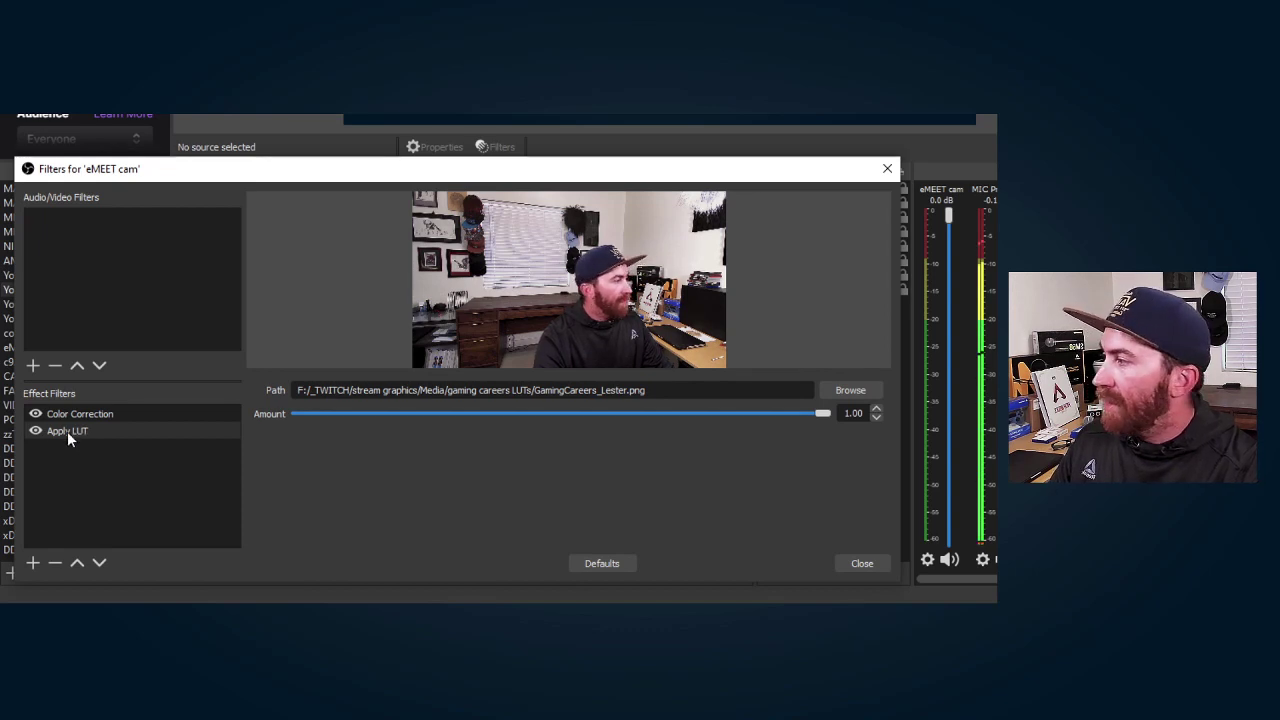
- Set the eMEET cam's Color Correction saturation to -0.26 and return to the Apply LUT filter's settings
click(120, 417)
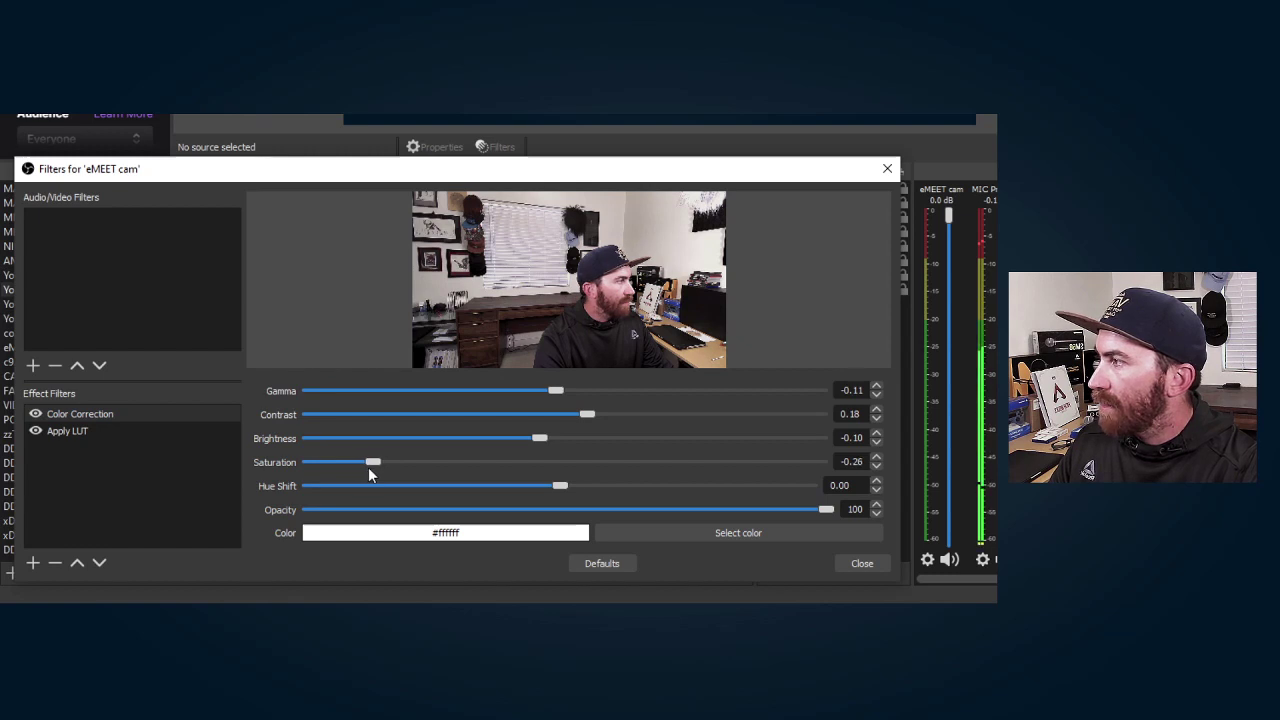
click(114, 415)
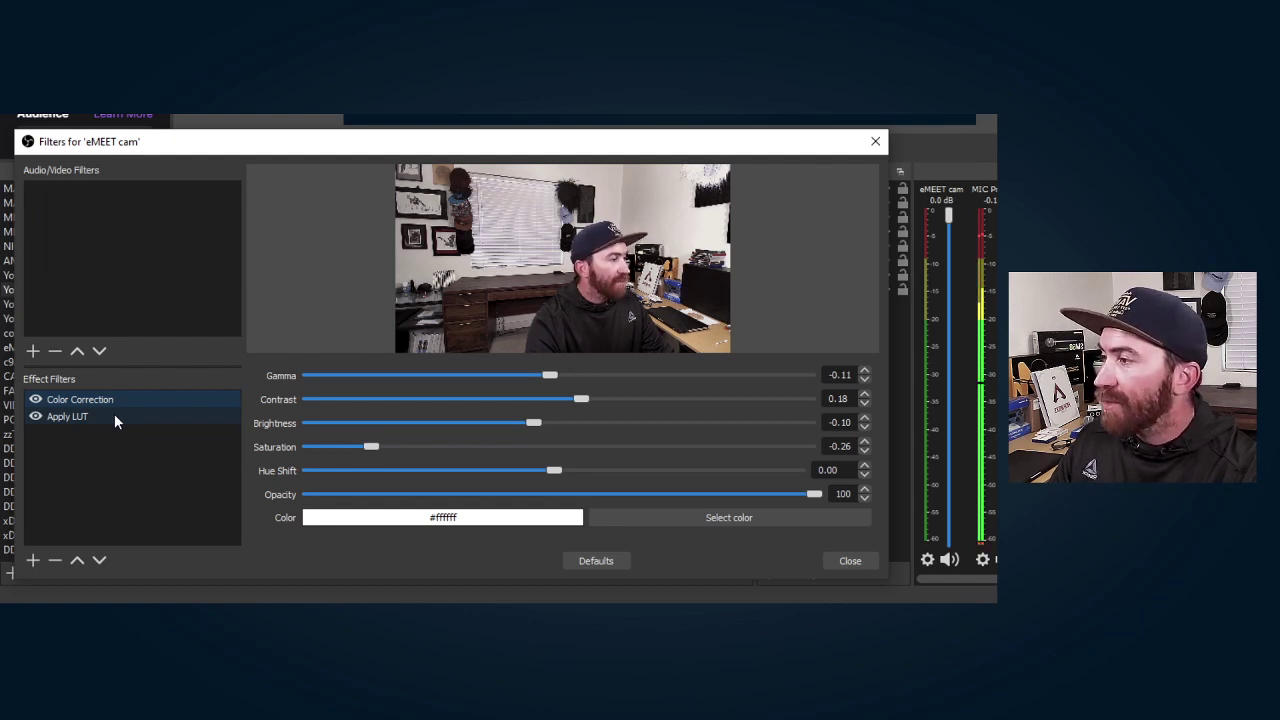
click(114, 417)
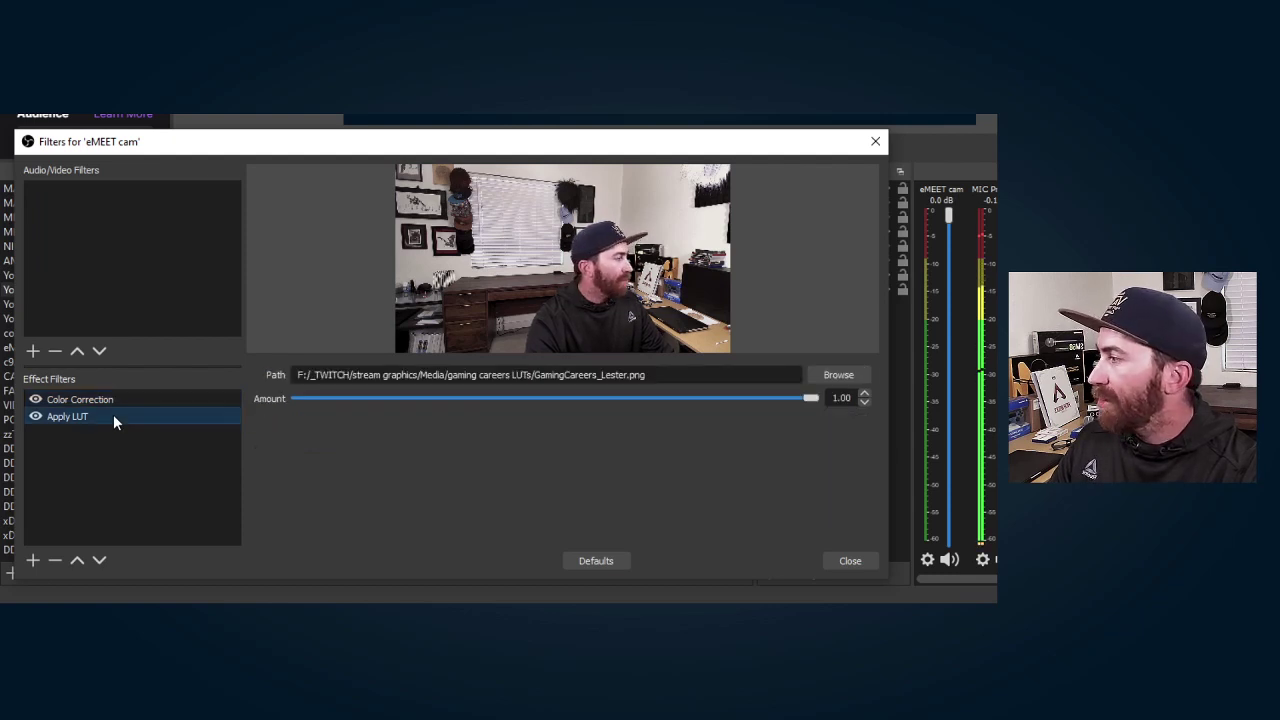
- Add a Scroll filter to the eMEET cam, enable it and set its horizontal and vertical speeds to 500
click(34, 561)
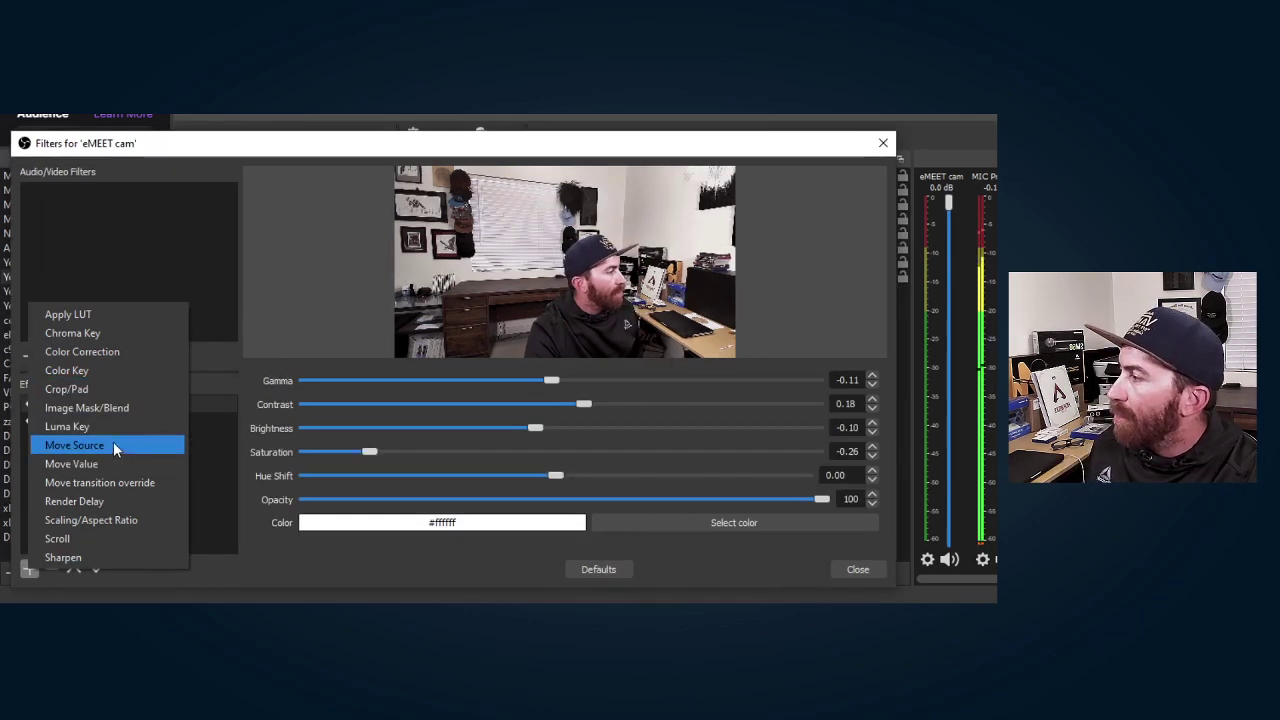
click(111, 503)
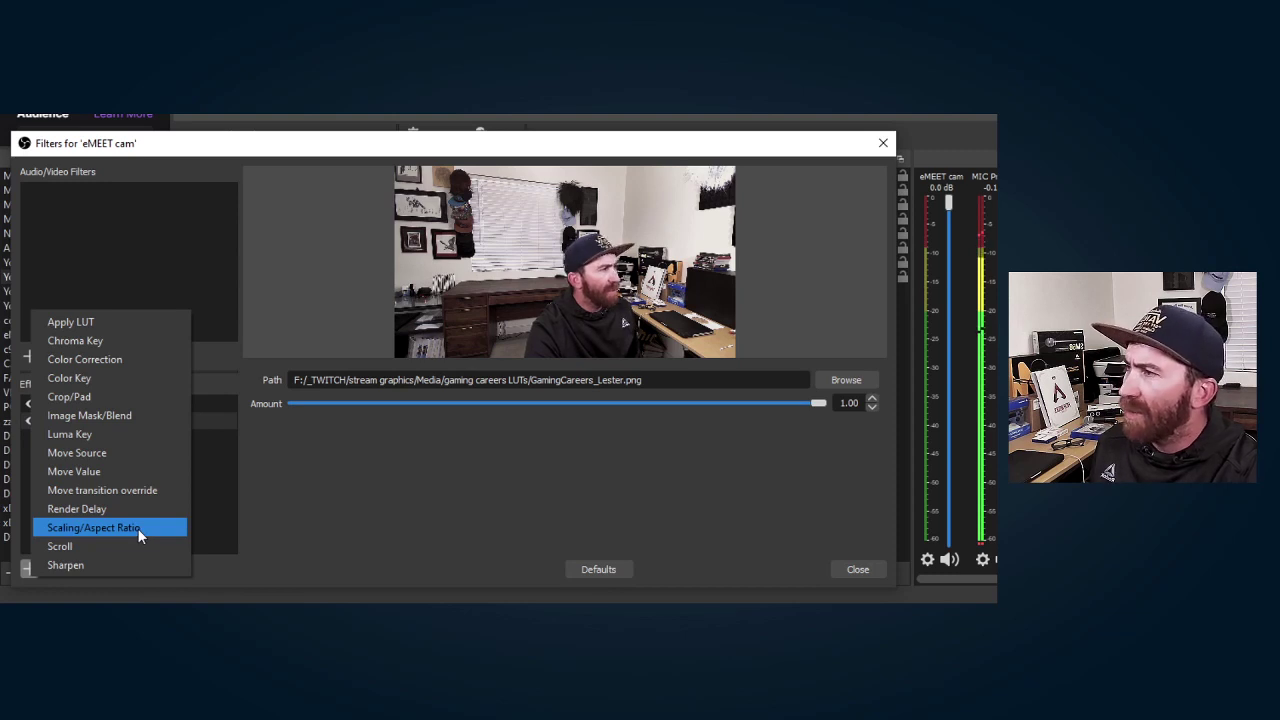
click(60, 546)
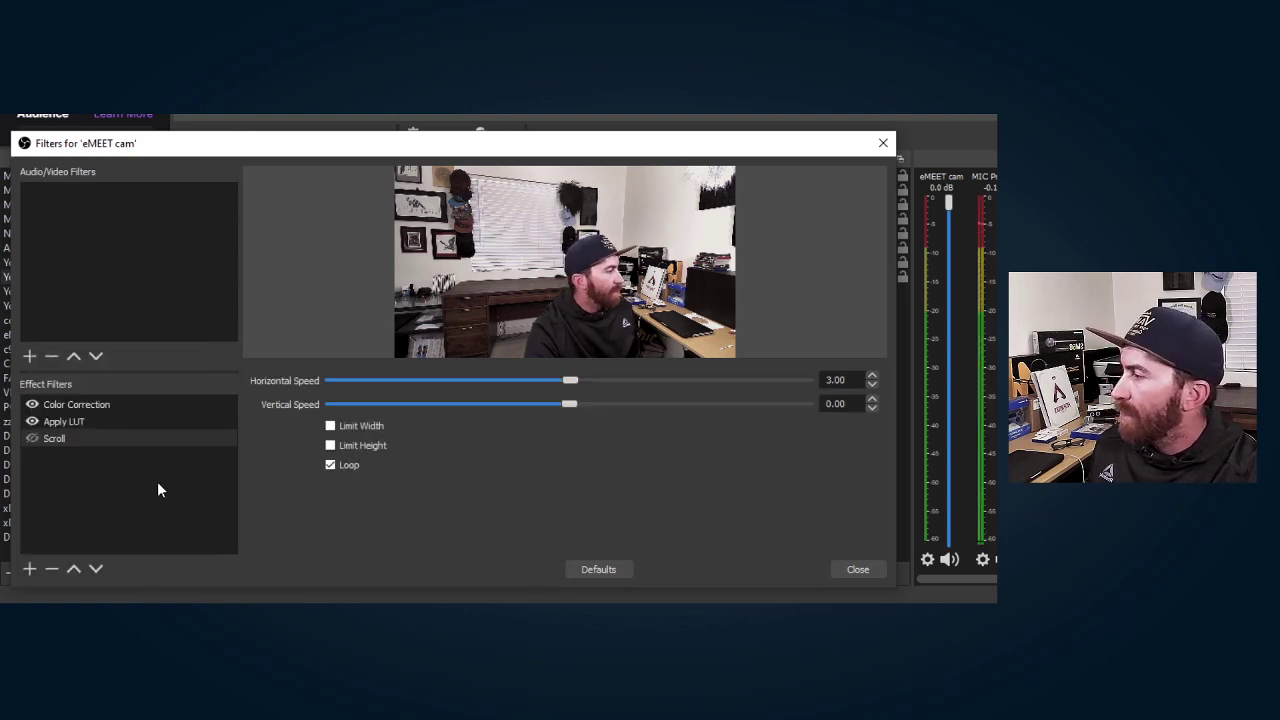
click(31, 438)
drag(571, 381, 851, 386)
drag(571, 404, 891, 407)
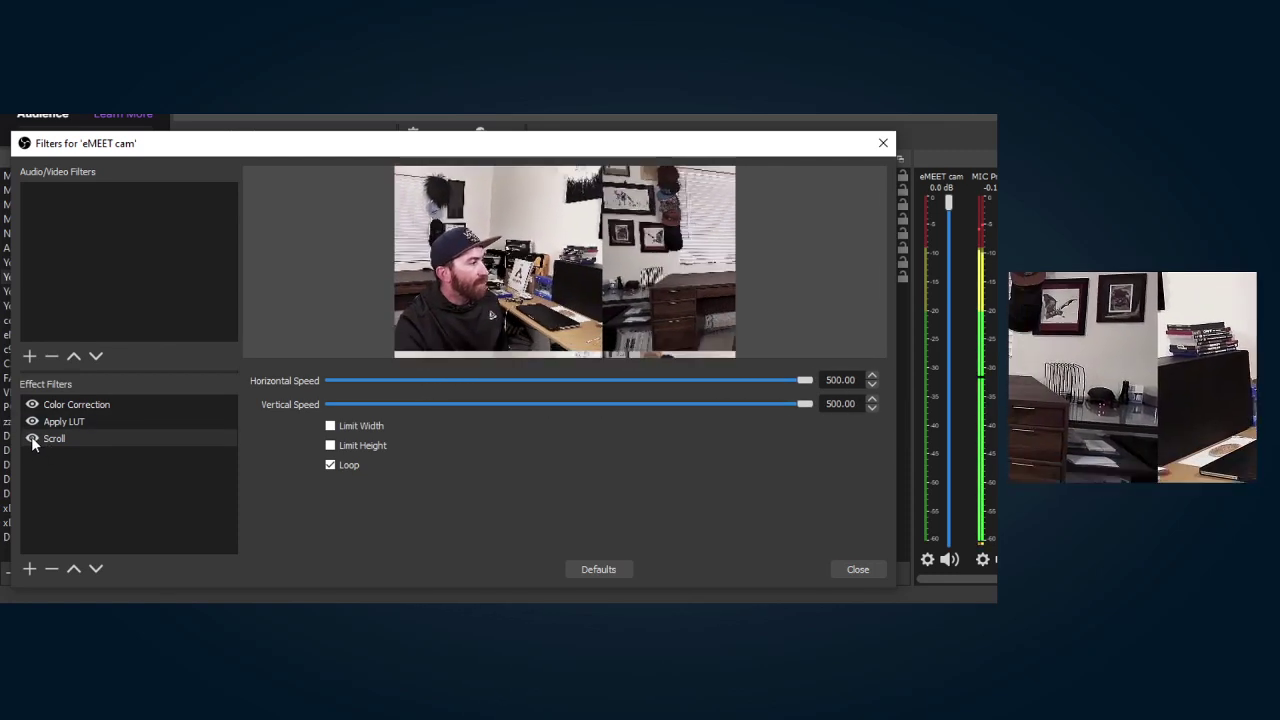
- Turn off the eMEET cam's Scroll filter and set its vertical speed to -75
click(32, 439)
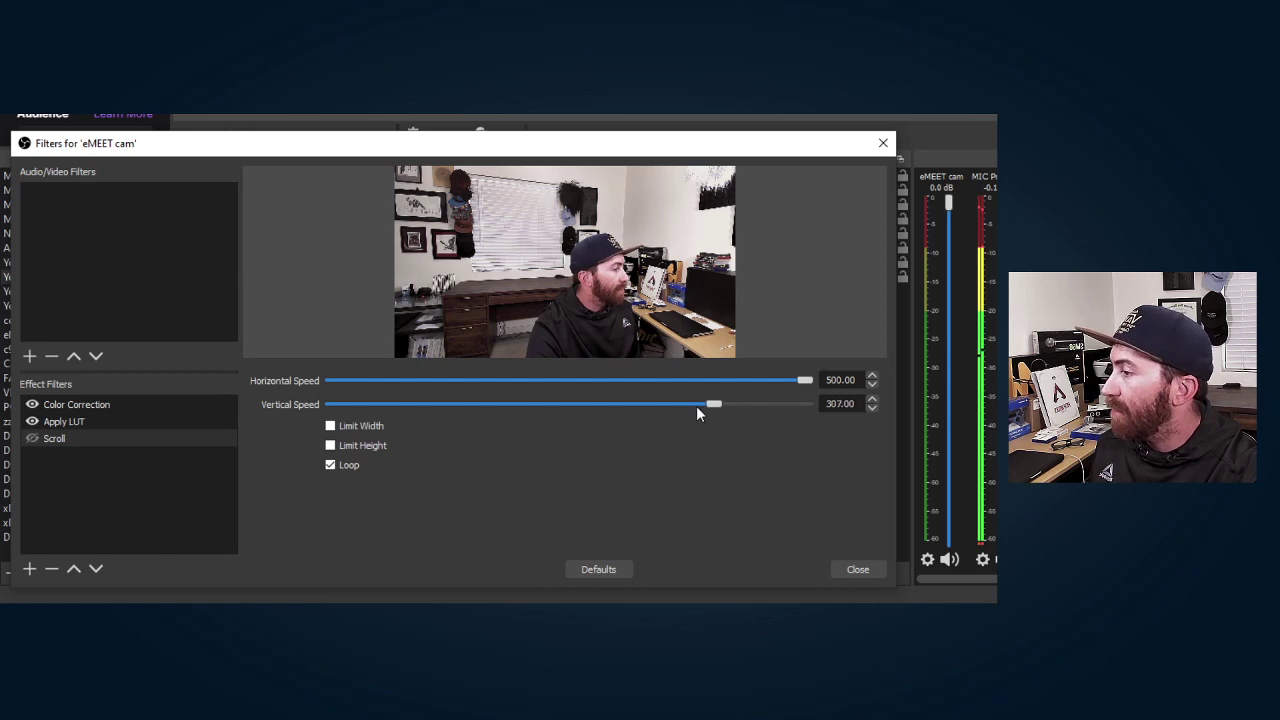
drag(696, 406, 528, 413)
- Add a Sharpen filter with the default name to the eMEET cam
click(29, 568)
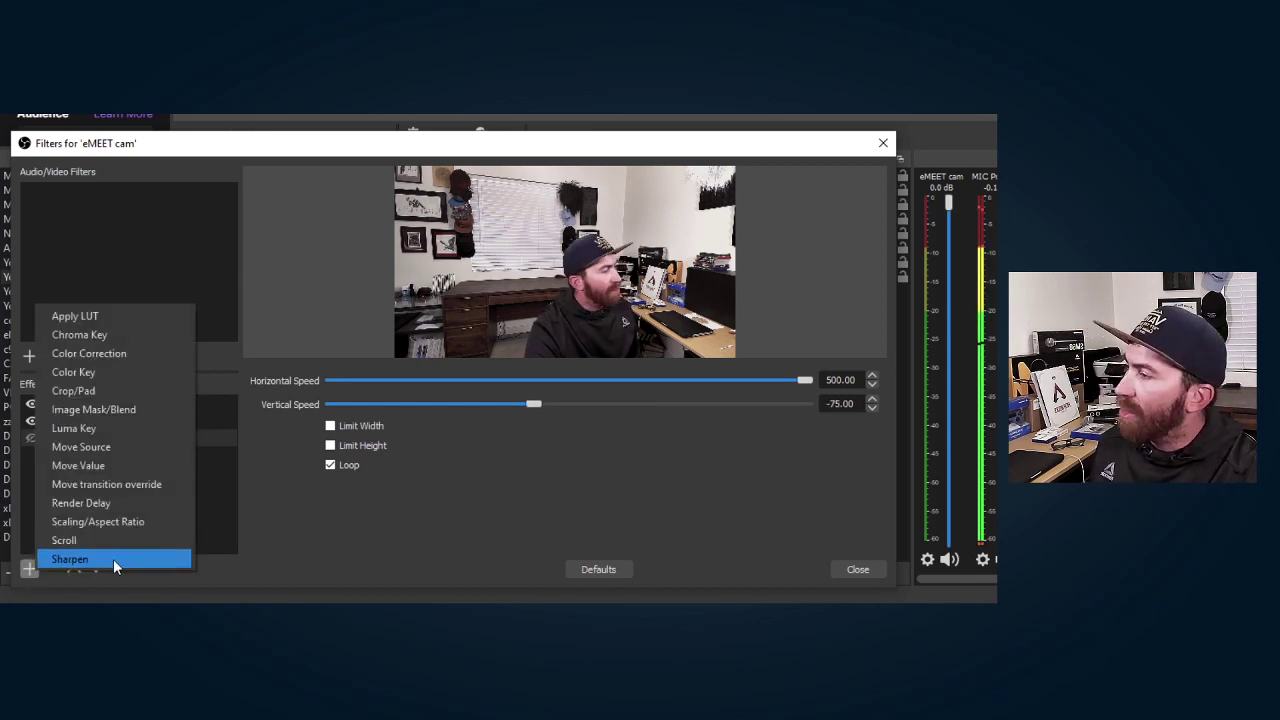
click(113, 559)
click(430, 396)
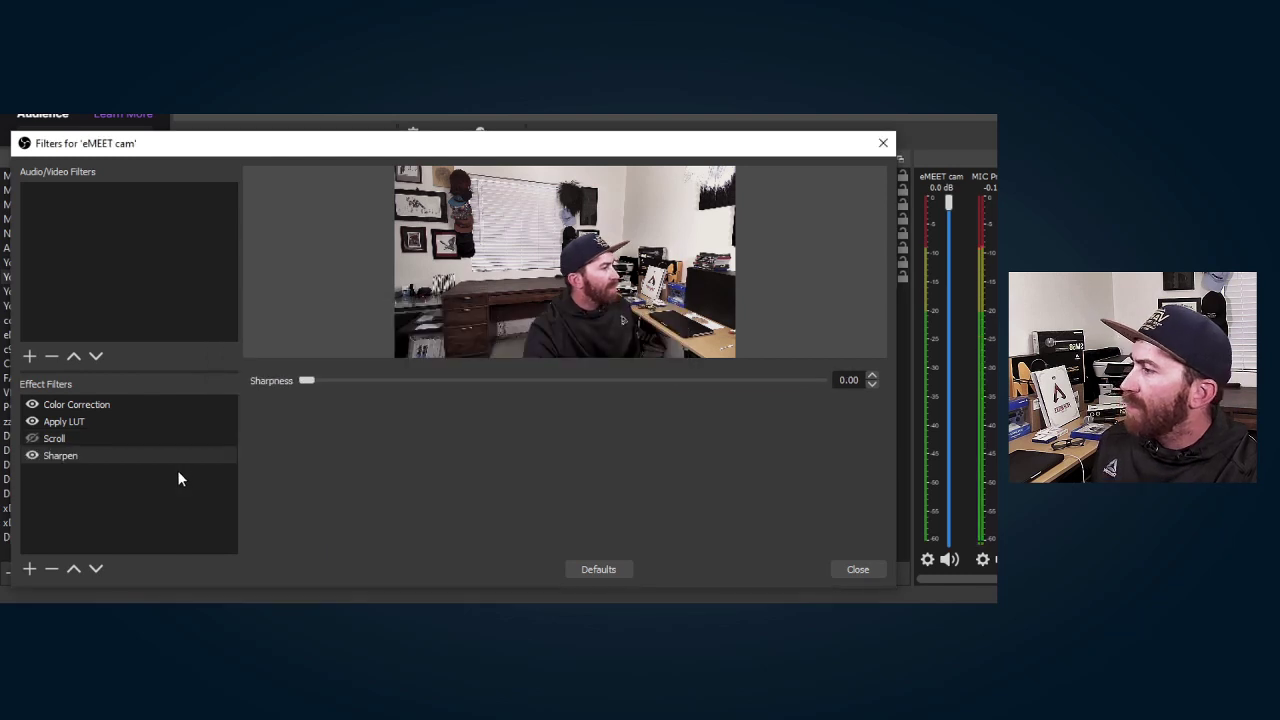